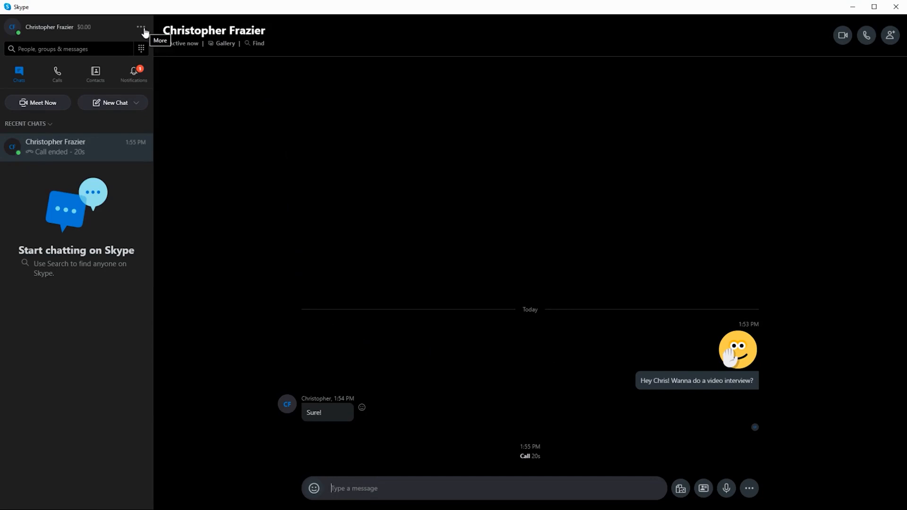
Keep Allow NDI usage enabled in Skype's advanced calling settings and start a video call with the guest
{"action": "left_click", "coordinate": [143, 29]}
{"action": "left_click", "coordinate": [166, 36]}
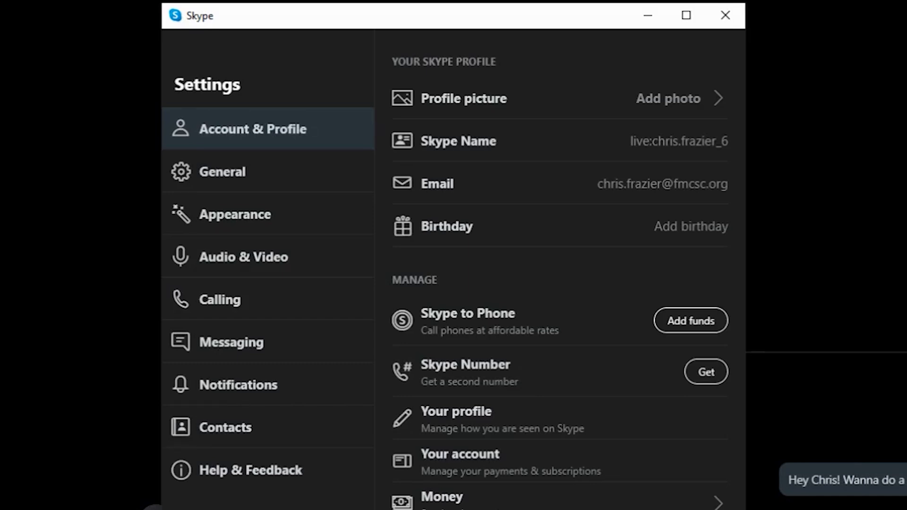
{"action": "left_click", "coordinate": [220, 299]}
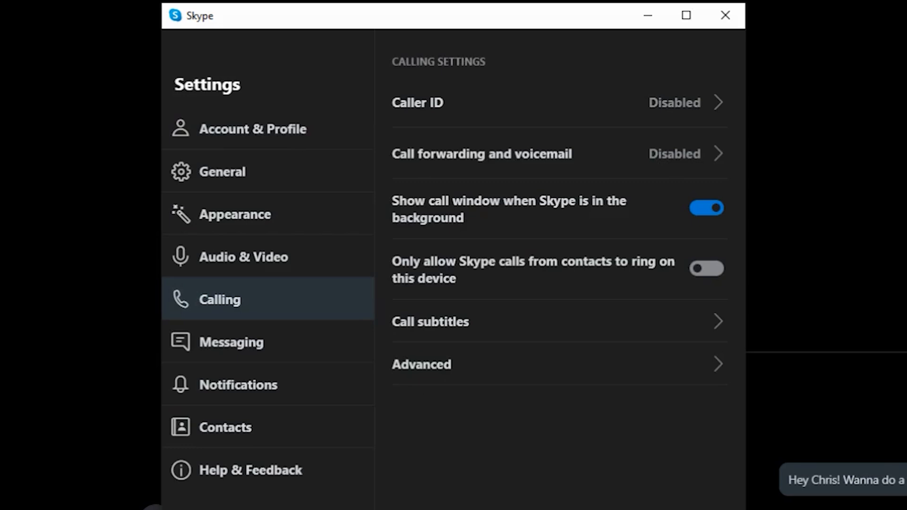
{"action": "left_click", "coordinate": [421, 364]}
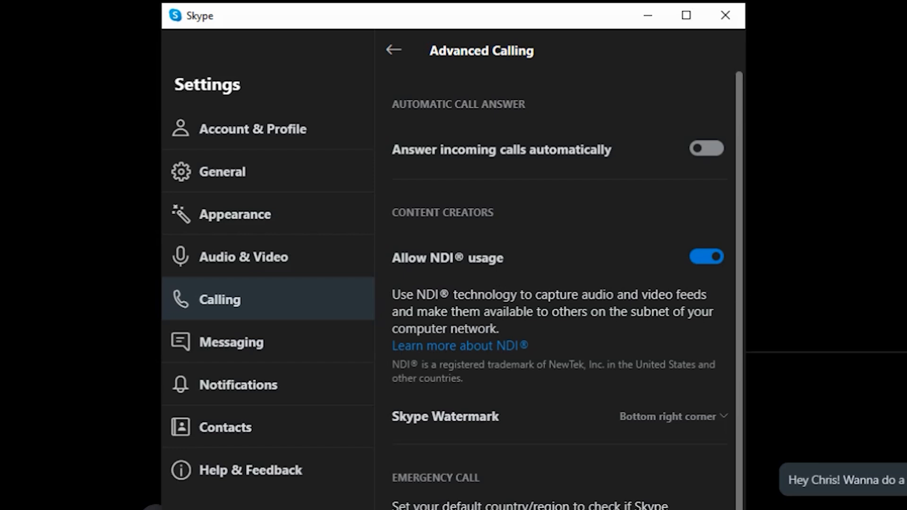
{"action": "left_click", "coordinate": [707, 257]}
{"action": "left_click", "coordinate": [707, 257]}
{"action": "left_click", "coordinate": [659, 413]}
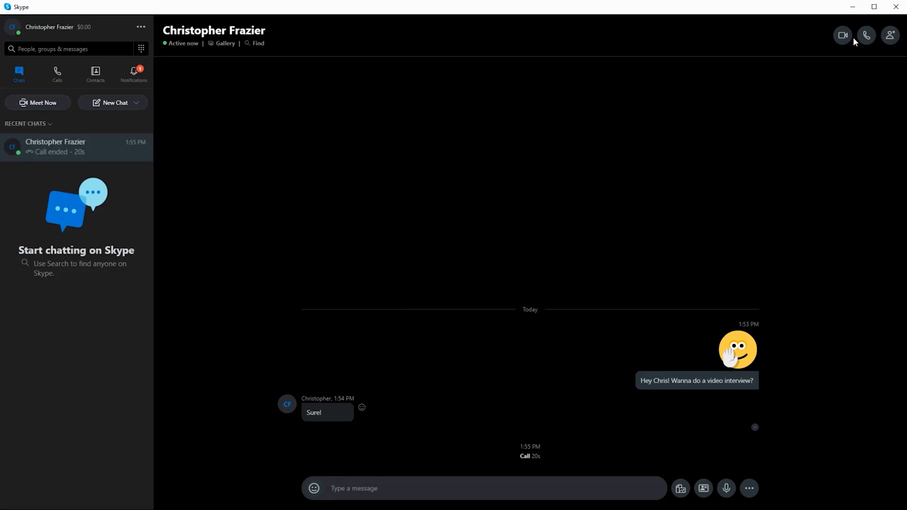
{"action": "left_click", "coordinate": [844, 36]}
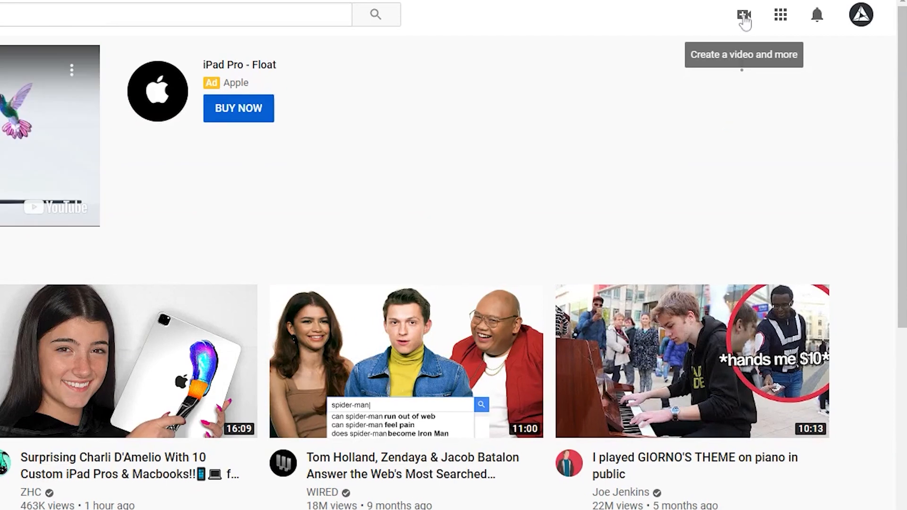
Choose Go live from YouTube's Create menu to reach the live streaming page
{"action": "left_click", "coordinate": [753, 16]}
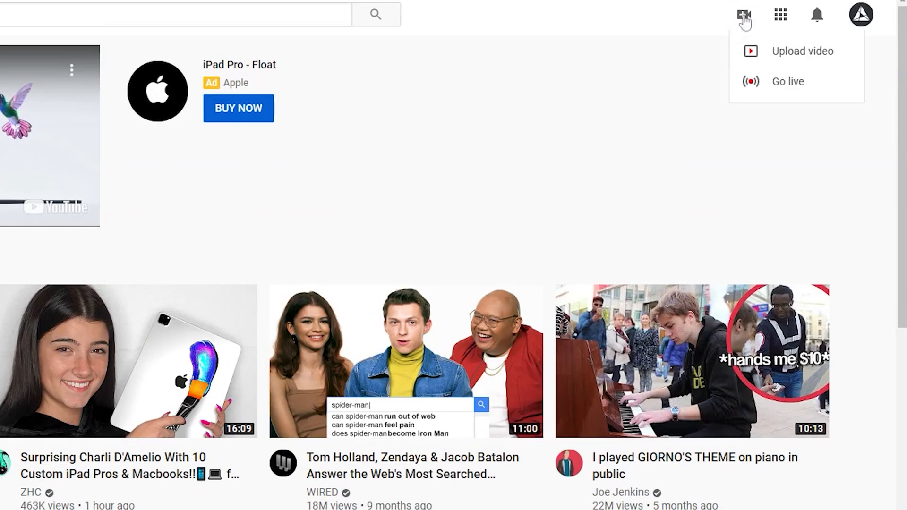
{"action": "left_click", "coordinate": [778, 87]}
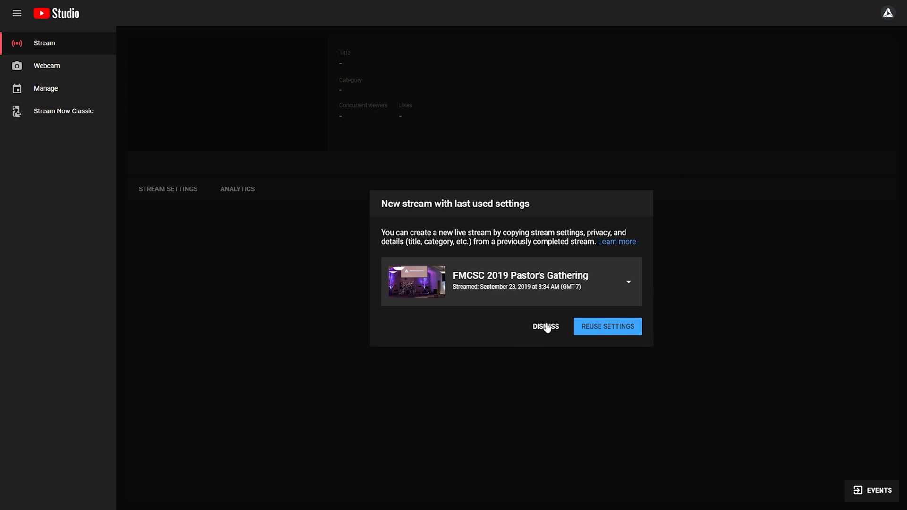
Start a fresh stream titled 'My New Stream' with the description 'A description'
{"action": "left_click", "coordinate": [546, 326]}
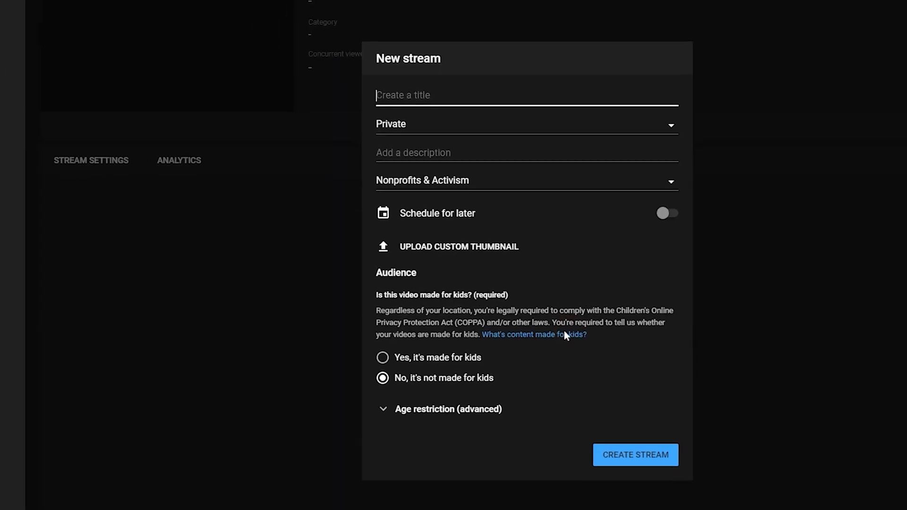
{"action": "type", "text": "My New "}
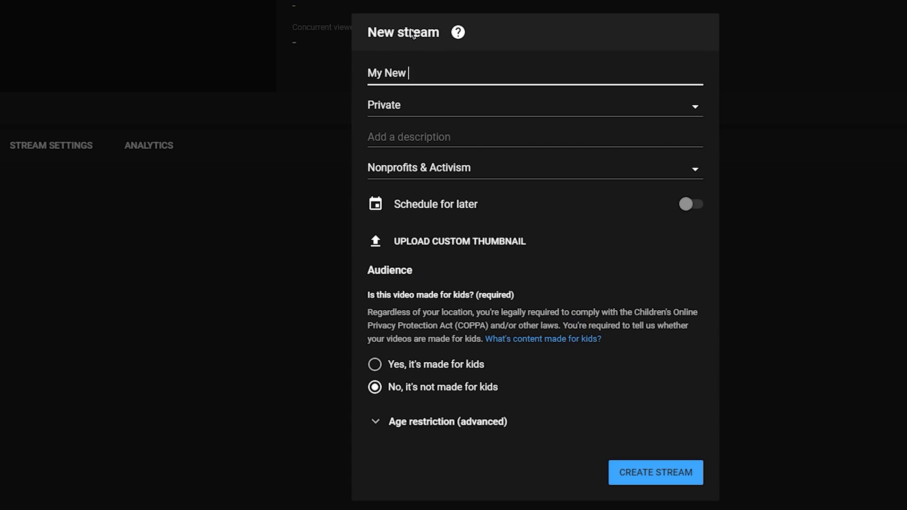
{"action": "type", "text": "Stream"}
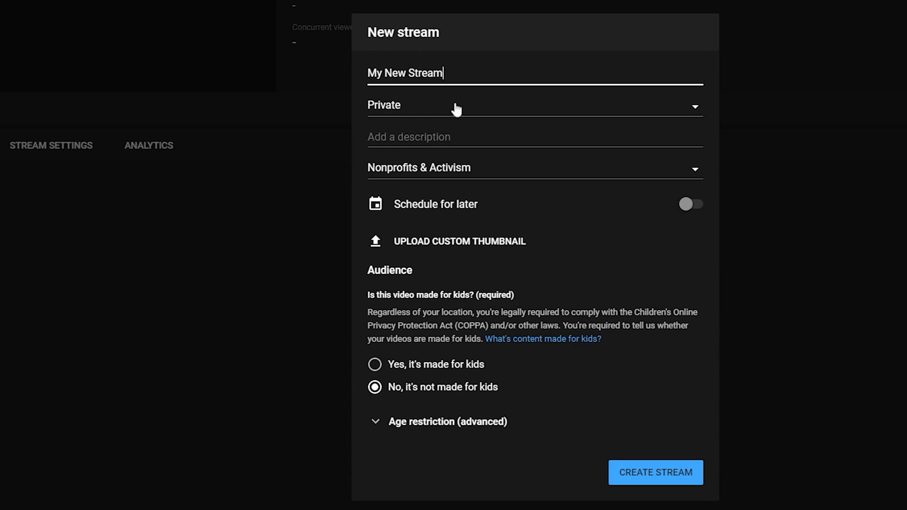
{"action": "left_click", "coordinate": [448, 136]}
{"action": "type", "text": "A description"}
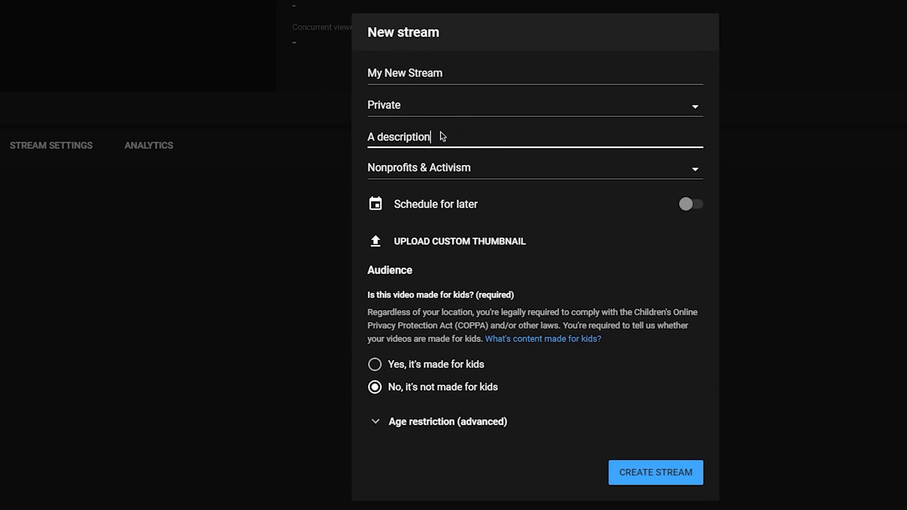
Leave the stream unscheduled and create it
{"action": "left_click", "coordinate": [696, 205]}
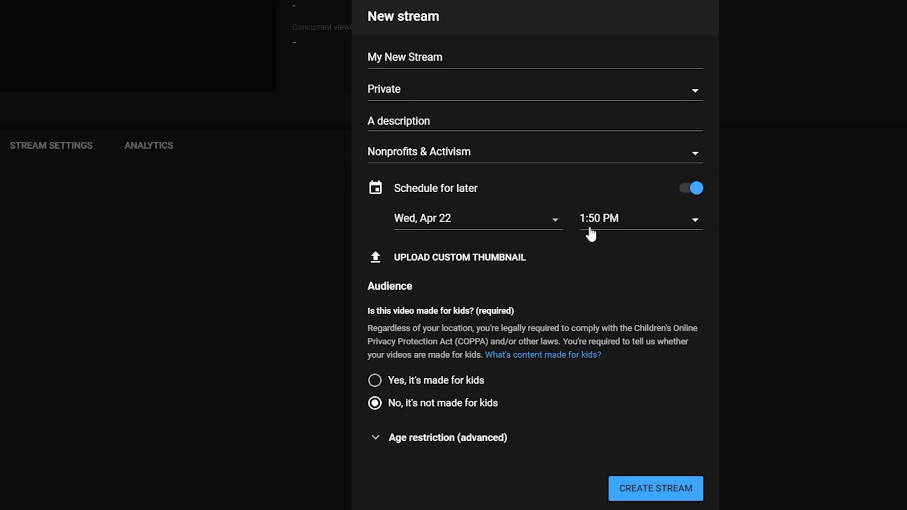
{"action": "left_click", "coordinate": [694, 188]}
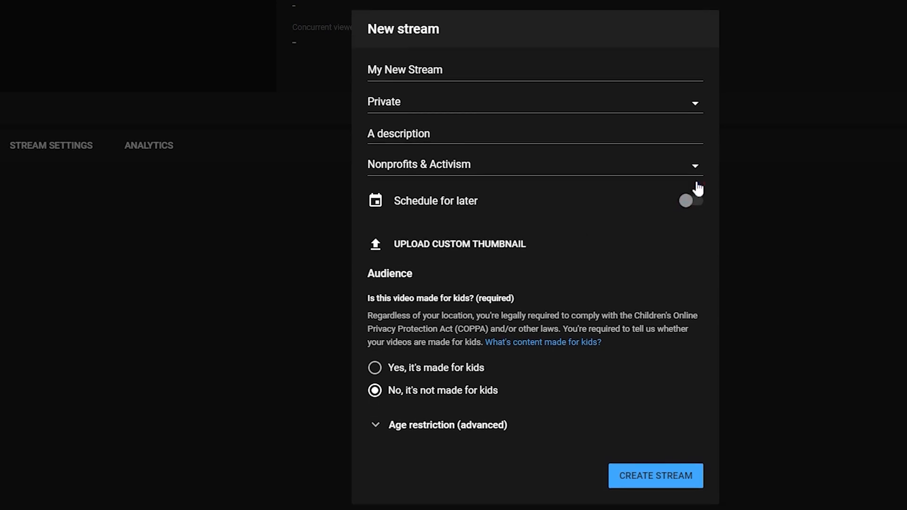
{"action": "left_click", "coordinate": [490, 243]}
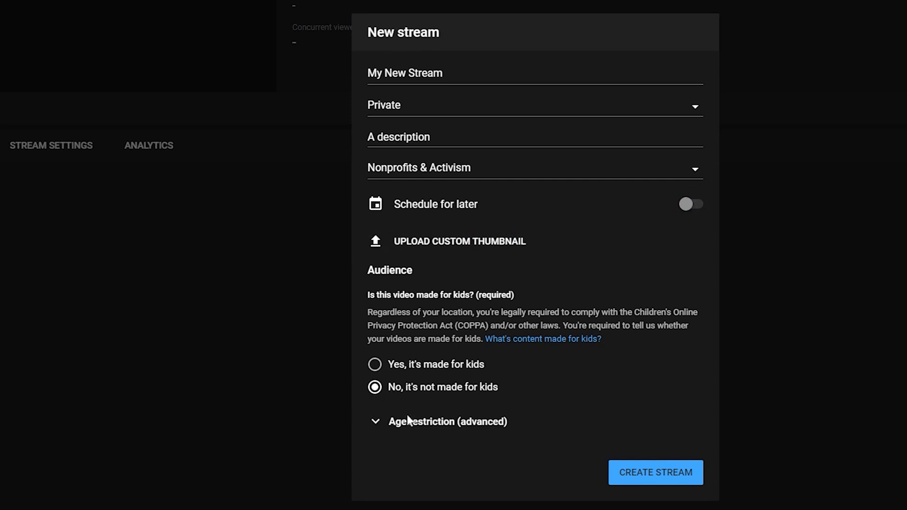
{"action": "left_click", "coordinate": [646, 472]}
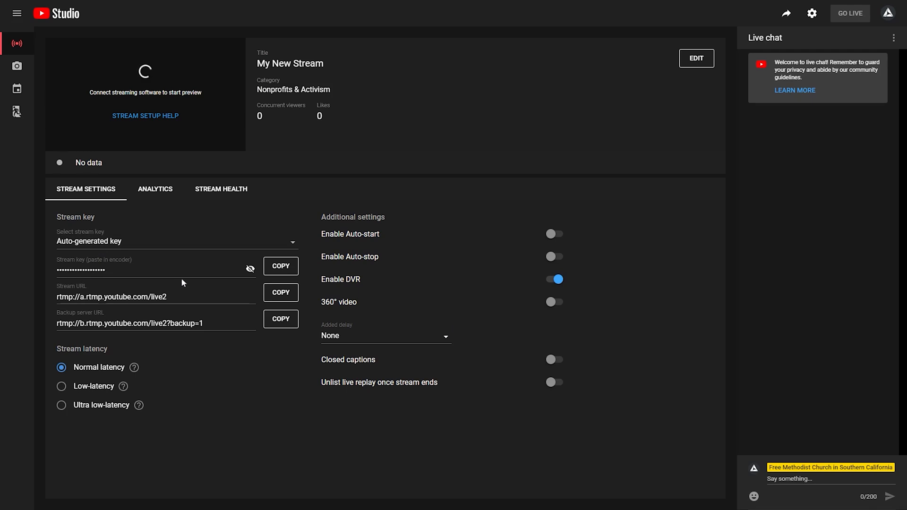
Copy the stream key and start OBS's Auto-Configuration Wizard optimized for streaming
{"action": "left_click", "coordinate": [280, 269]}
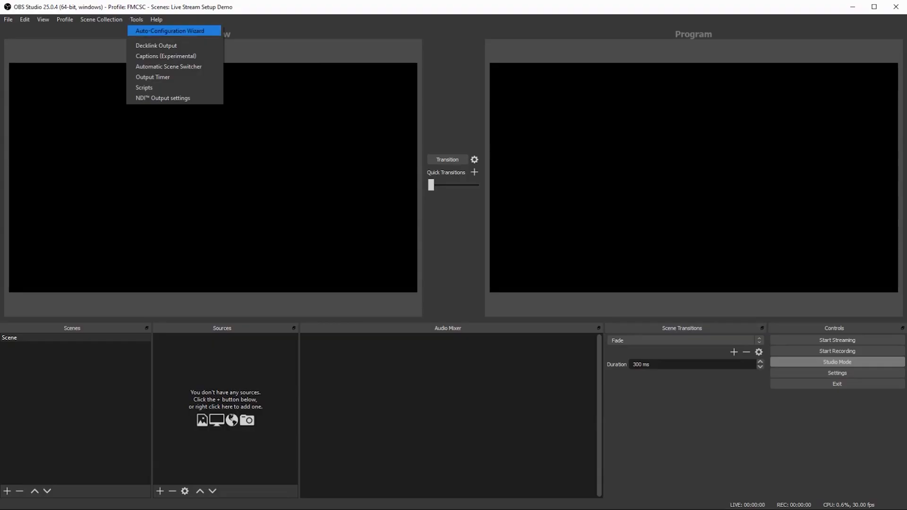
{"action": "key", "text": "Return"}
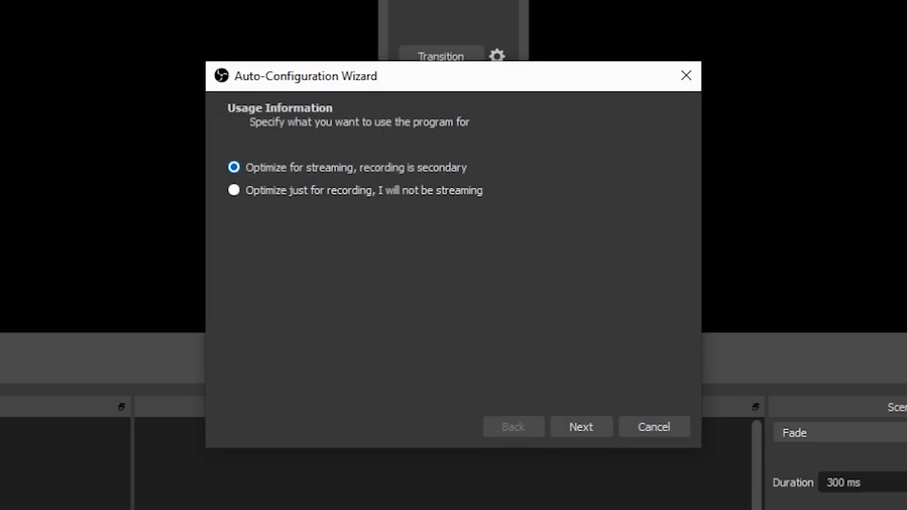
{"action": "key", "text": "Tab"}
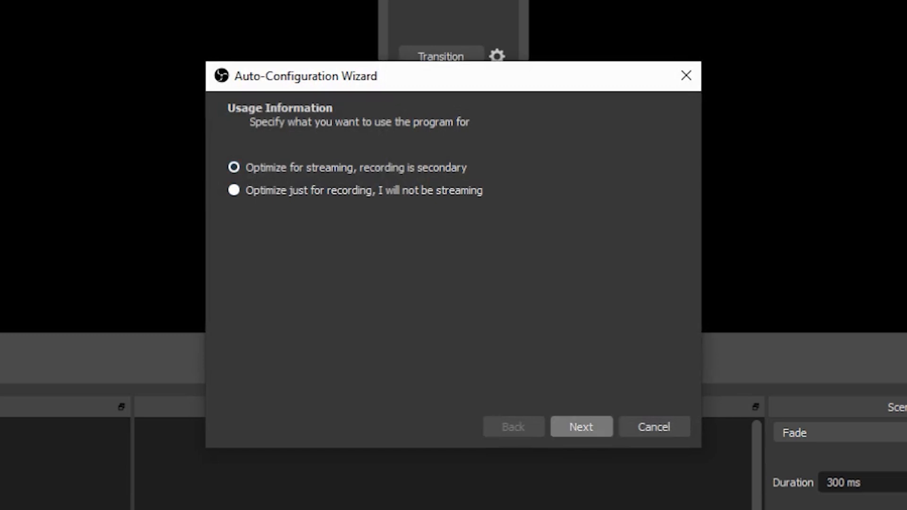
{"action": "key", "text": "Return"}
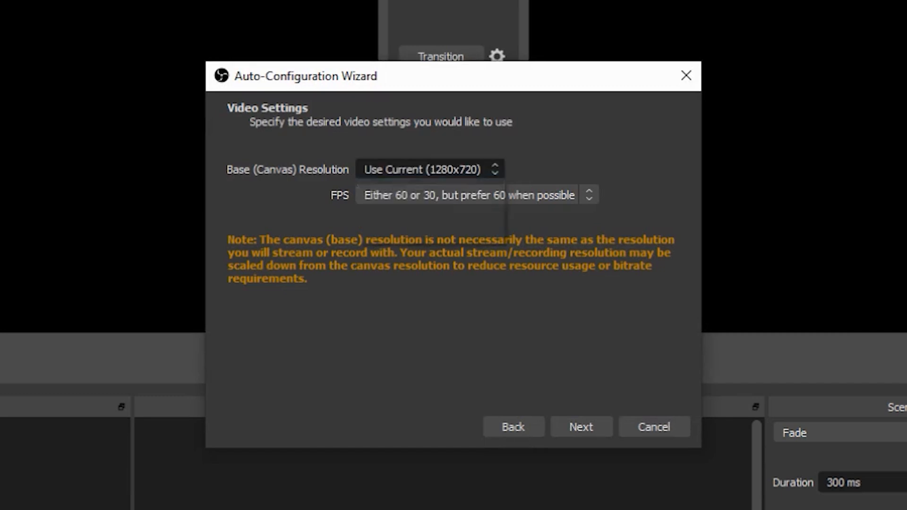
Keep the current 1280x720 resolution and 30 FPS in the wizard's video settings
{"action": "key", "text": "alt+Down"}
{"action": "key", "text": "Down"}
{"action": "key", "text": "Down"}
{"action": "key", "text": "Down"}
{"action": "key", "text": "Down"}
{"action": "key", "text": "Up"}
{"action": "key", "text": "Up"}
{"action": "key", "text": "Up"}
{"action": "key", "text": "Up"}
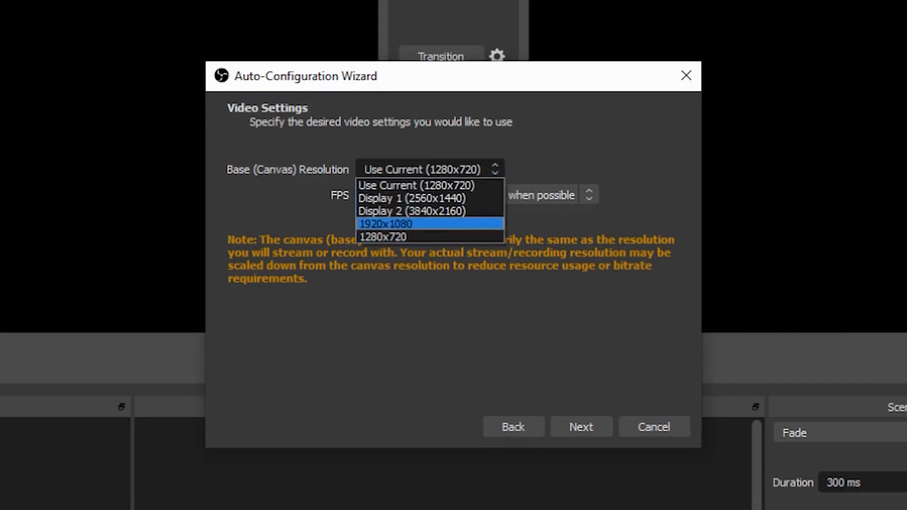
{"action": "key", "text": "Return"}
{"action": "key", "text": "Tab"}
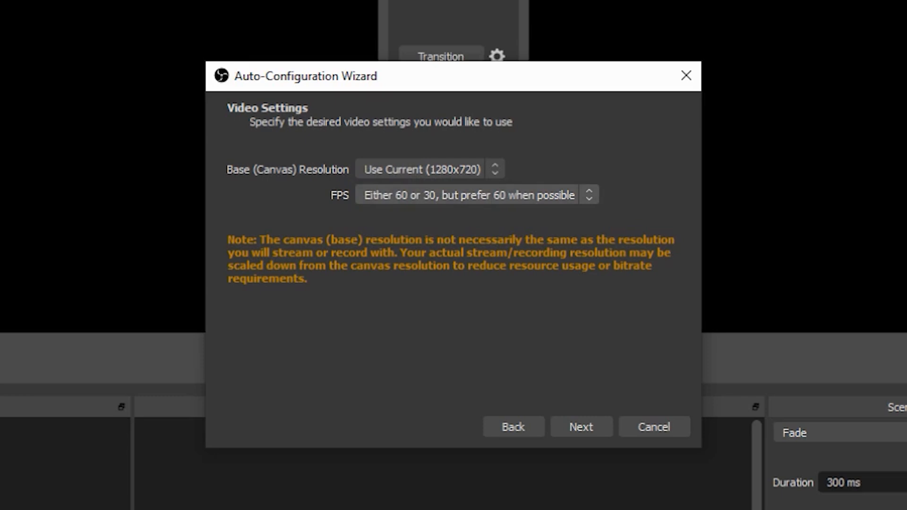
{"action": "key", "text": "alt+Down"}
{"action": "key", "text": "Down"}
{"action": "key", "text": "Down"}
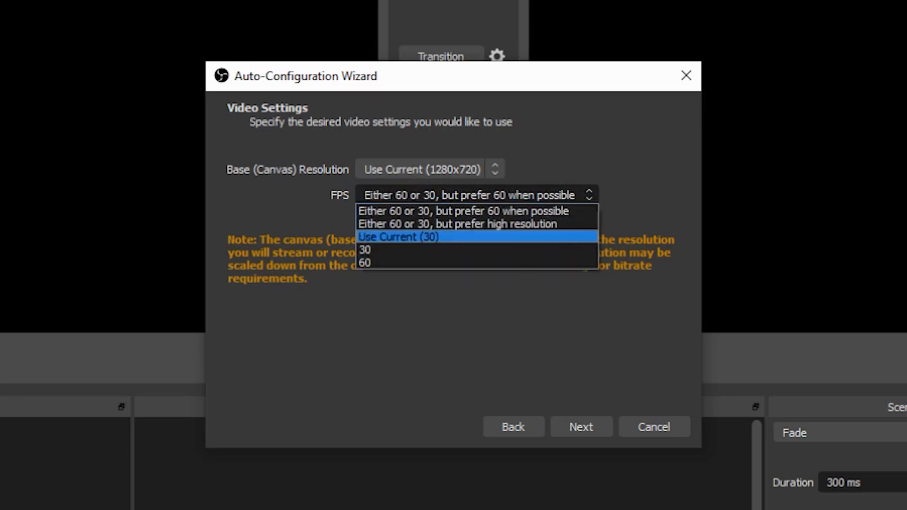
{"action": "key", "text": "Return"}
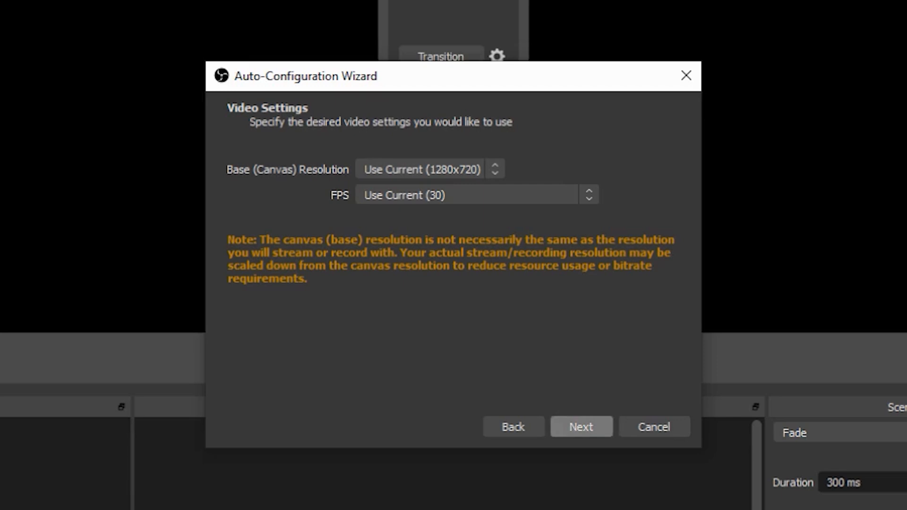
Choose YouTube as the streaming service and paste in the copied stream key
{"action": "key", "text": "Return"}
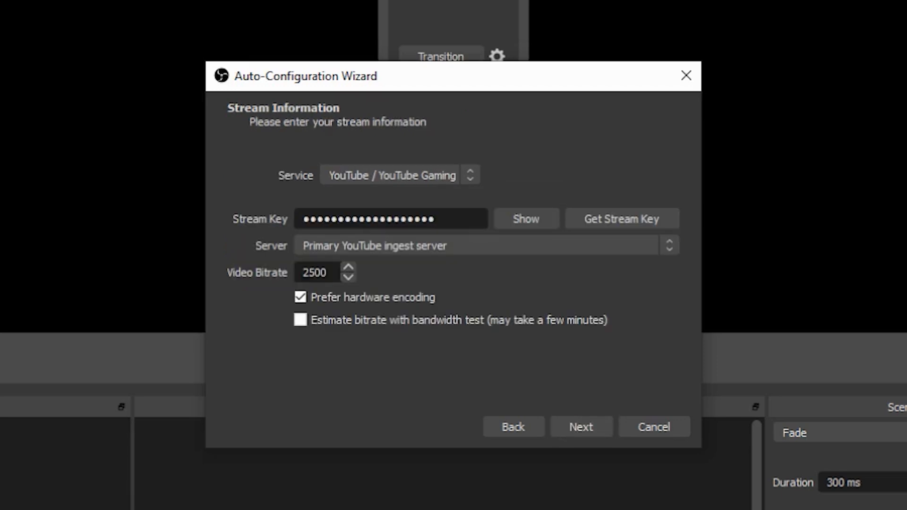
{"action": "key", "text": "alt+Down"}
{"action": "key", "text": "Down"}
{"action": "key", "text": "Down"}
{"action": "key", "text": "Down"}
{"action": "key", "text": "Down"}
{"action": "key", "text": "Down"}
{"action": "key", "text": "Down"}
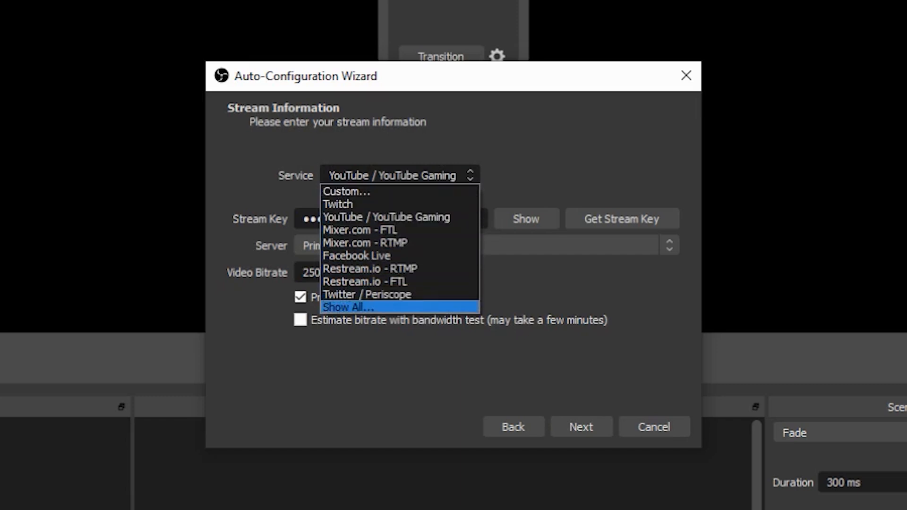
{"action": "key", "text": "Return"}
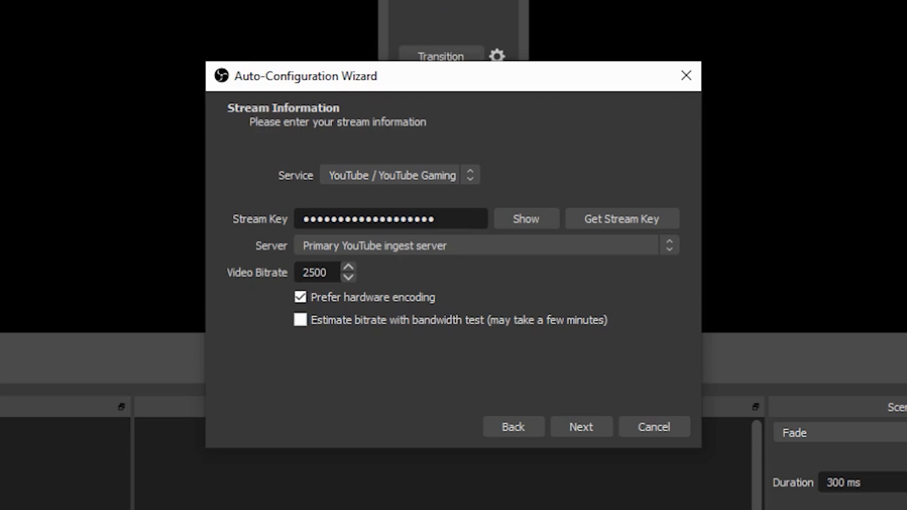
{"action": "key", "text": "Tab"}
{"action": "key", "text": "ctrl+v"}
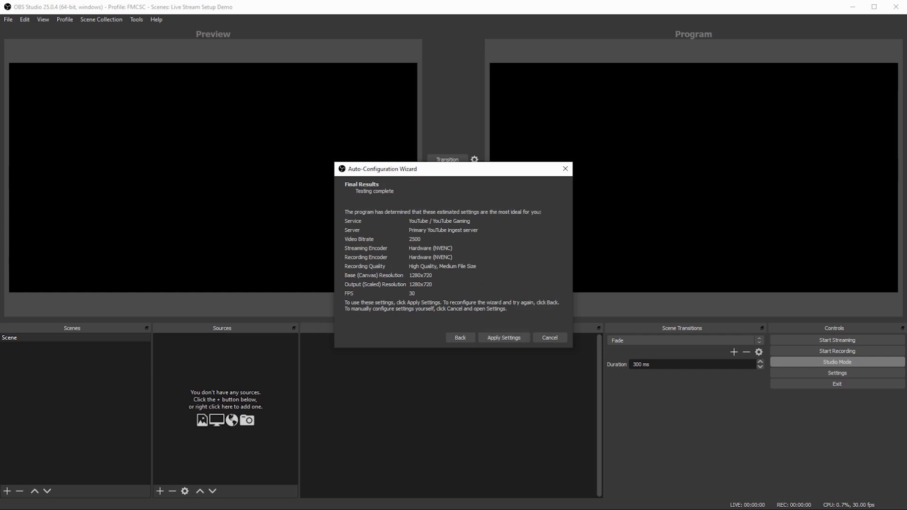
Apply the wizard's recommended settings and rename the default scene to 'Local Camera'
{"action": "left_click", "coordinate": [504, 337]}
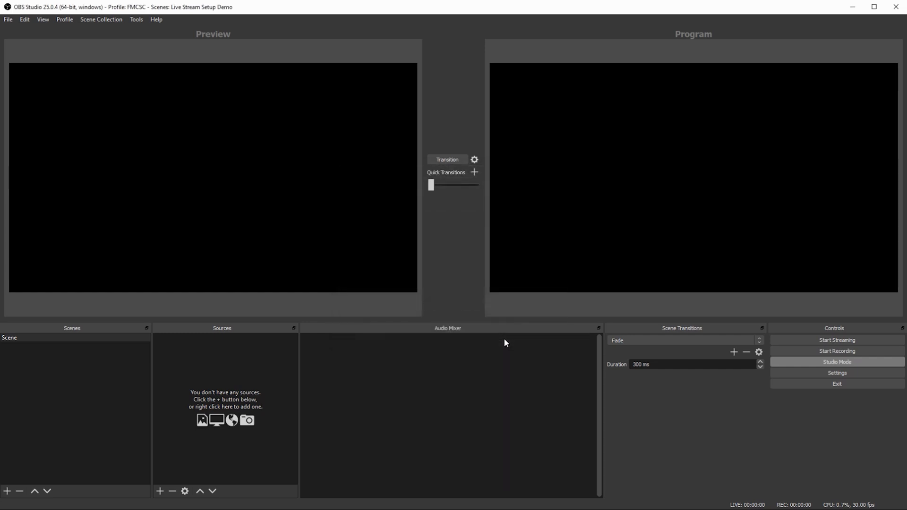
{"action": "left_click", "coordinate": [20, 338]}
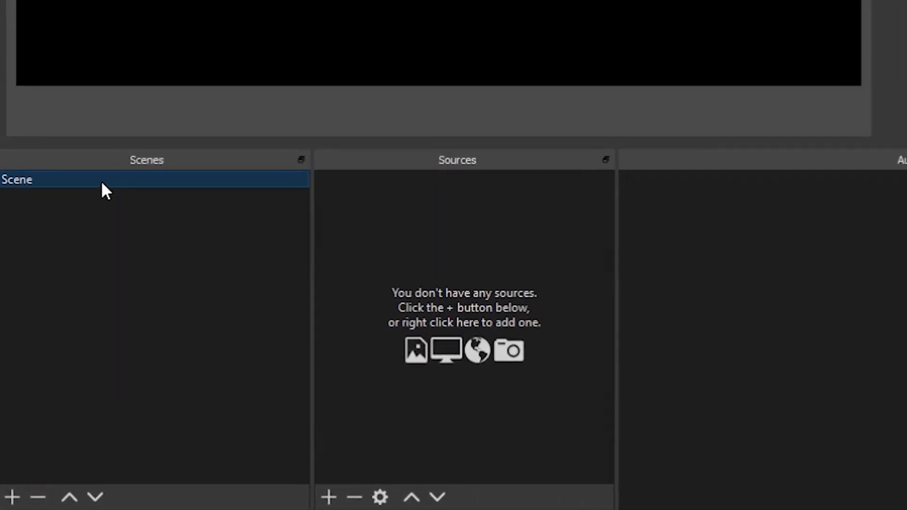
{"action": "right_click", "coordinate": [101, 183]}
{"action": "left_click", "coordinate": [206, 299]}
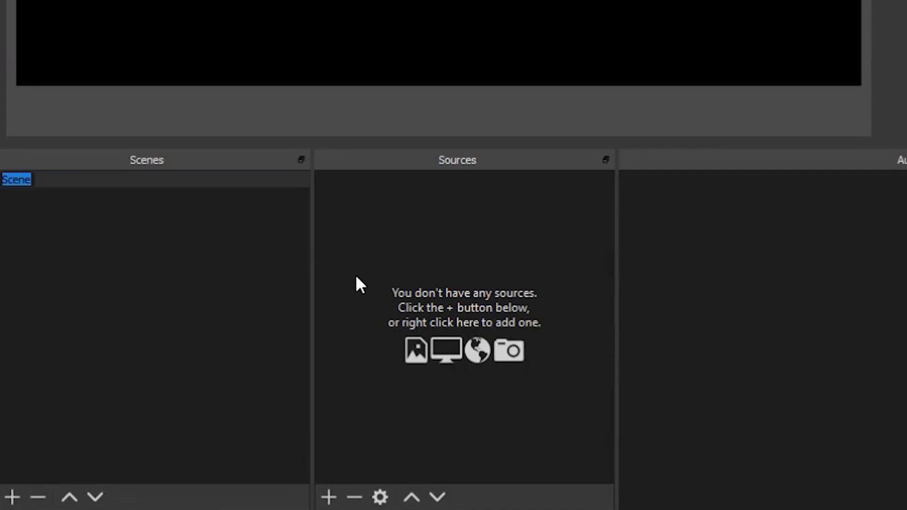
{"action": "type", "text": "Local Camera"}
{"action": "key", "text": "Return"}
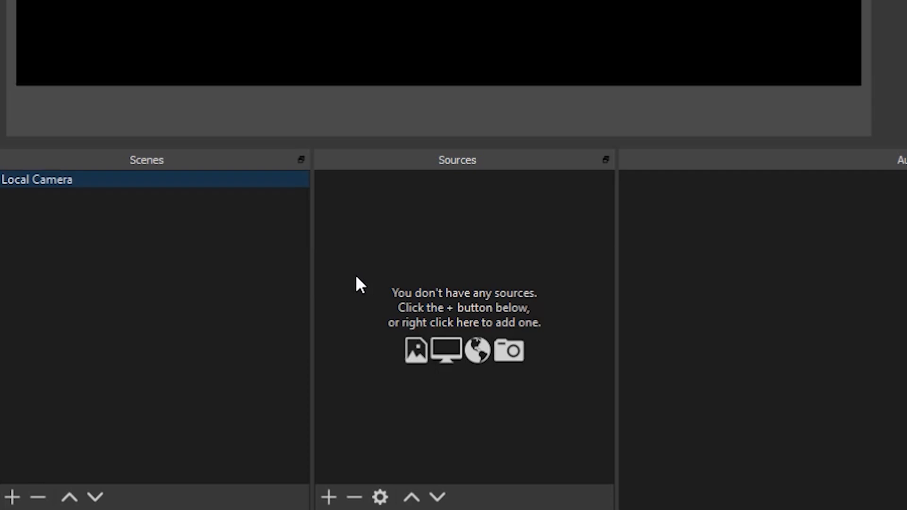
Add an NDI source 'Webcam - Local' using the local Skype feed with hardware acceleration
{"action": "left_click", "coordinate": [332, 494]}
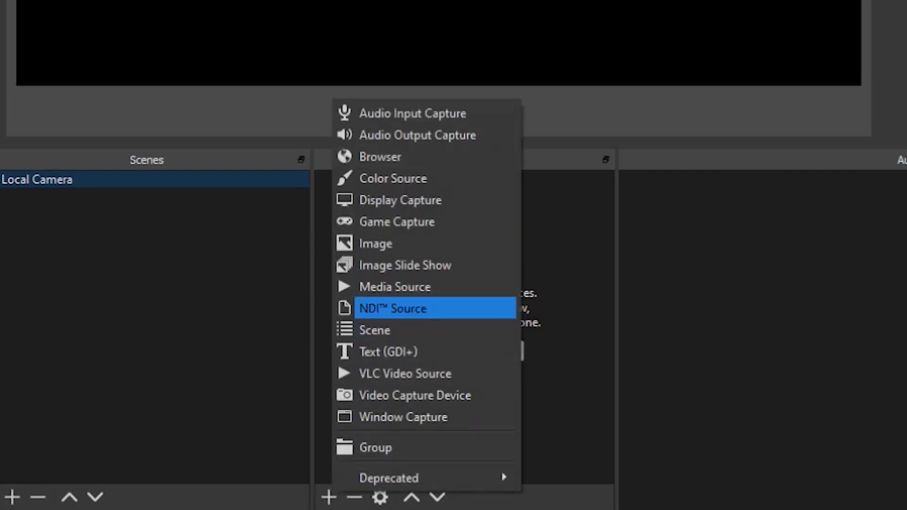
{"action": "left_click", "coordinate": [392, 308]}
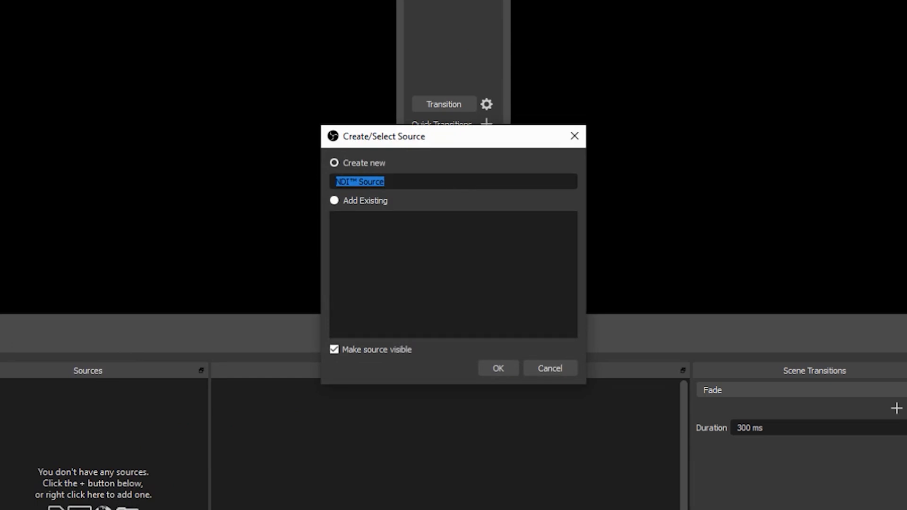
{"action": "type", "text": "Webcam - Local"}
{"action": "key", "text": "Return"}
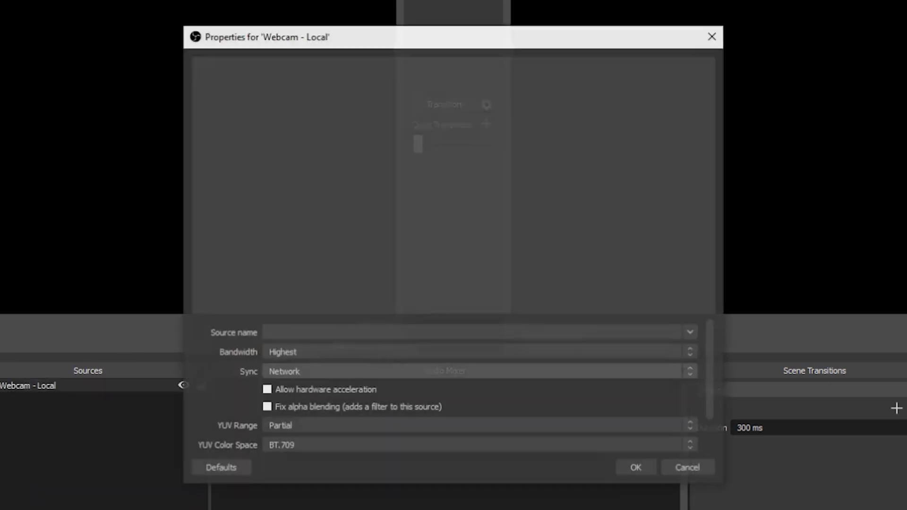
{"action": "left_click", "coordinate": [692, 332]}
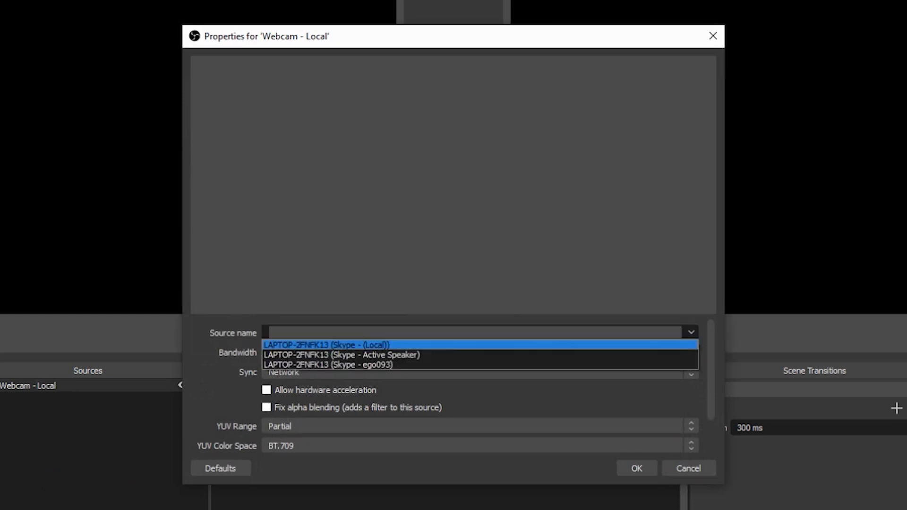
{"action": "key", "text": "Return"}
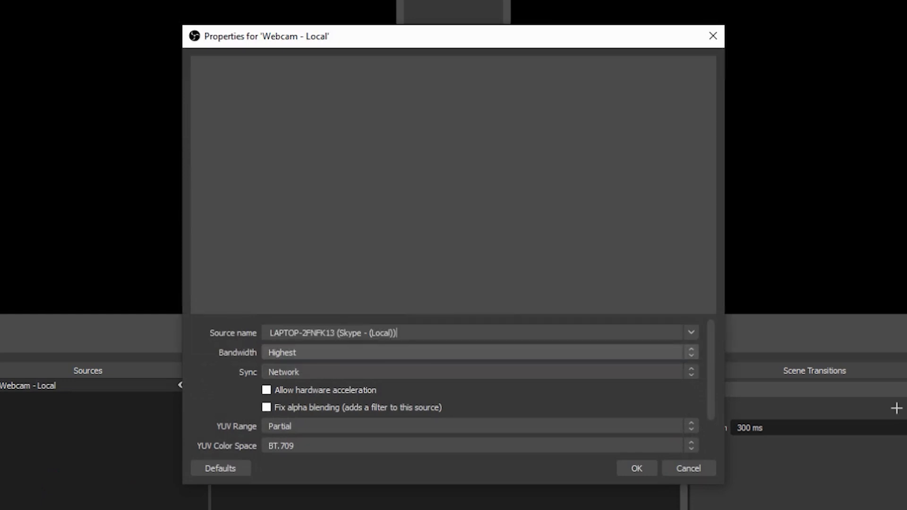
{"action": "left_click", "coordinate": [267, 390]}
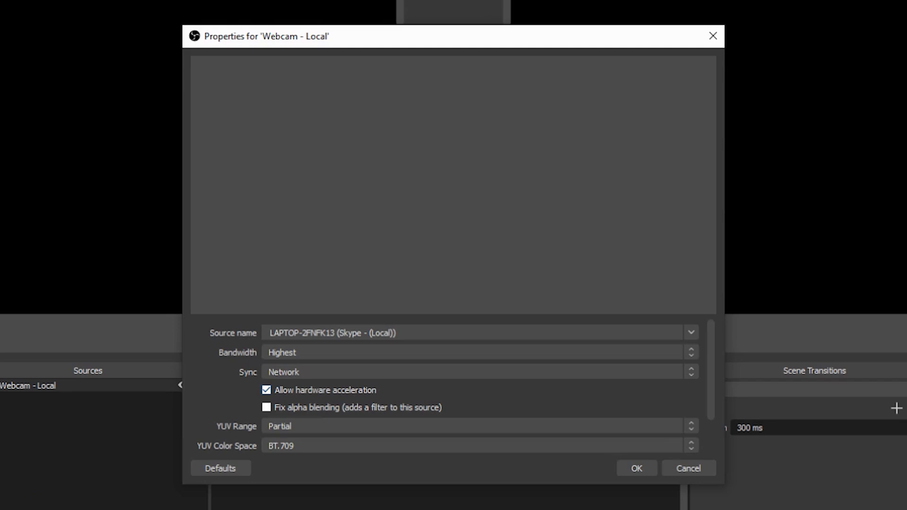
{"action": "left_click", "coordinate": [637, 469]}
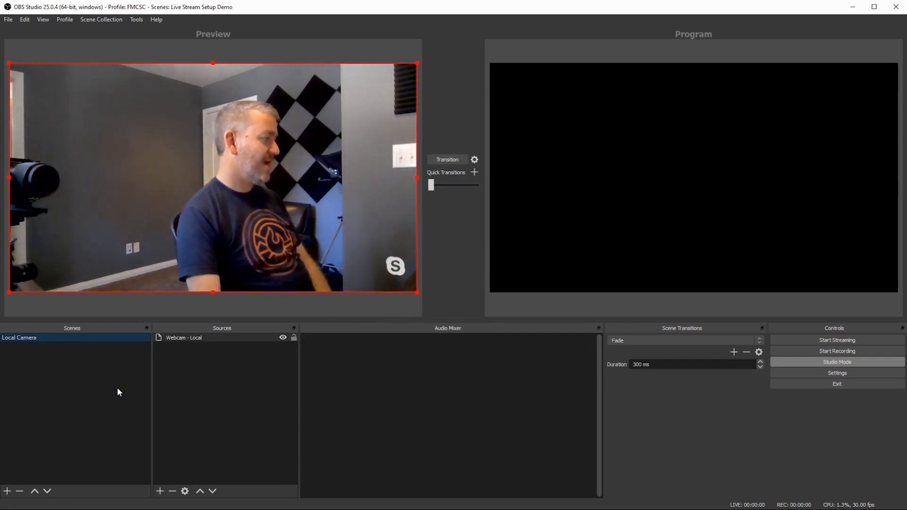
Create a new scene named 'Remote Camera'
{"action": "left_click", "coordinate": [6, 492]}
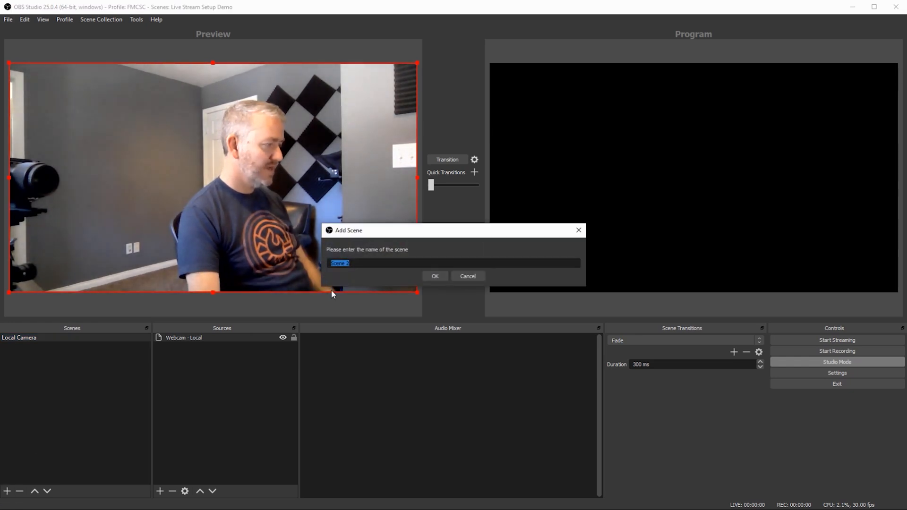
{"action": "type", "text": "Remote C"}
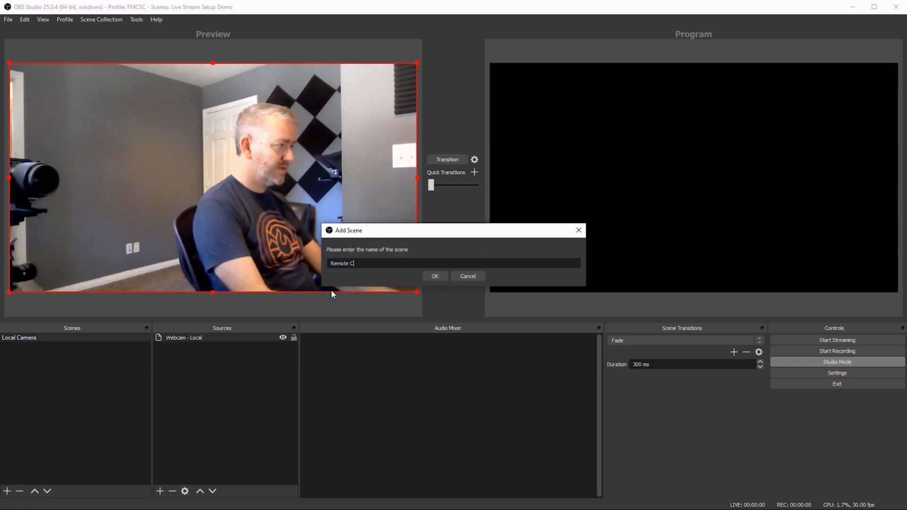
{"action": "type", "text": "amera"}
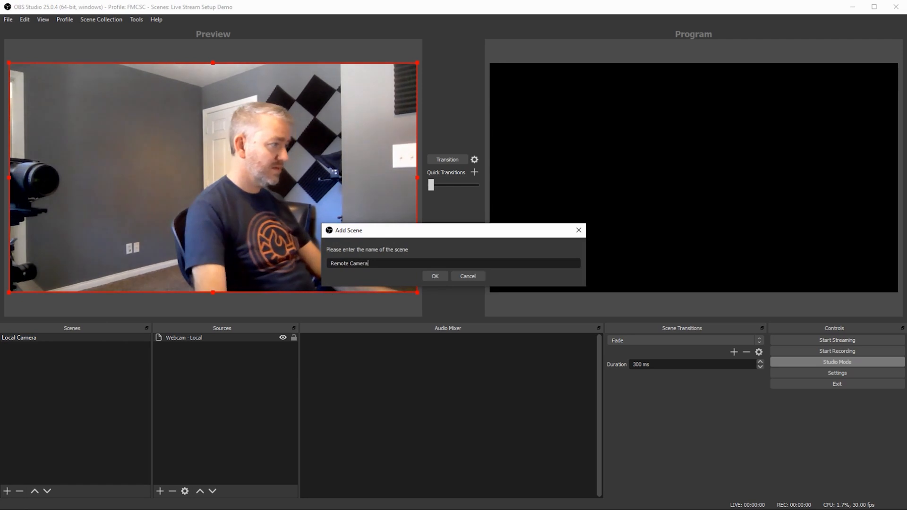
{"action": "left_click", "coordinate": [429, 275]}
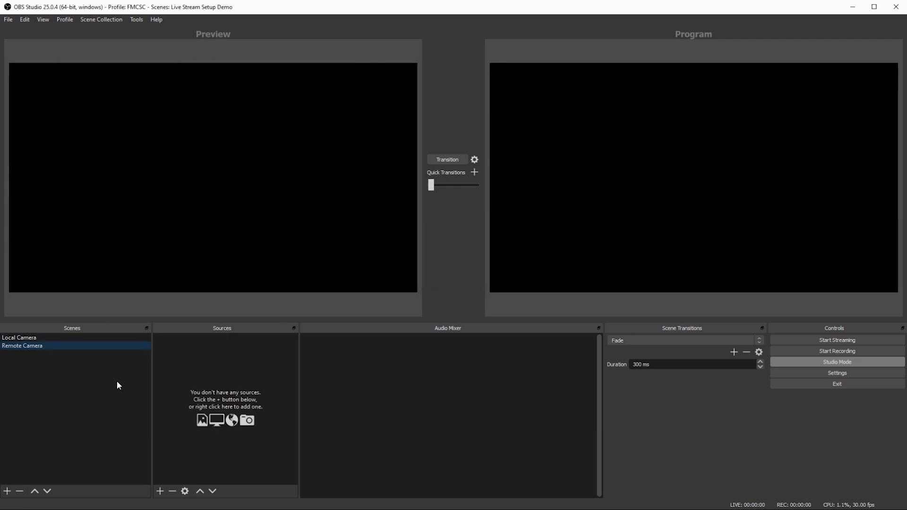
Add an NDI source 'Webcam - Remote' carrying the remote caller's Skype feed
{"action": "left_click", "coordinate": [161, 491]}
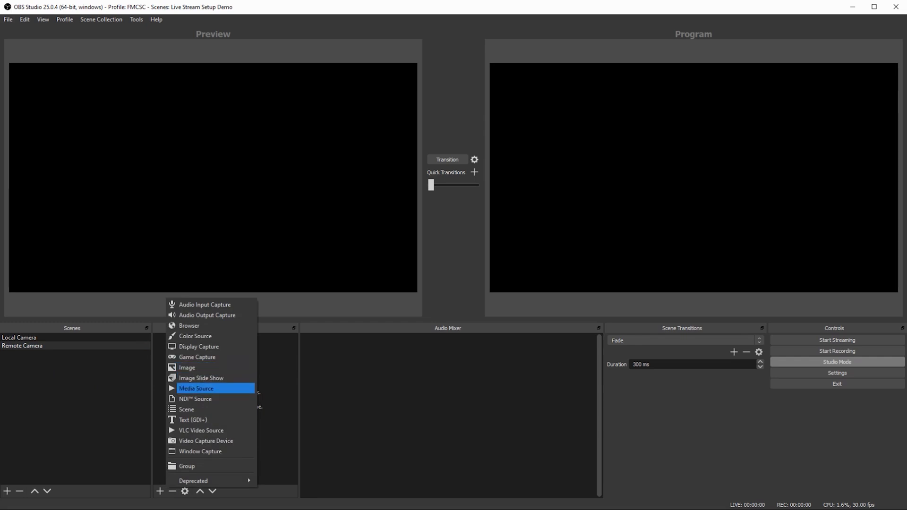
{"action": "left_click", "coordinate": [198, 399]}
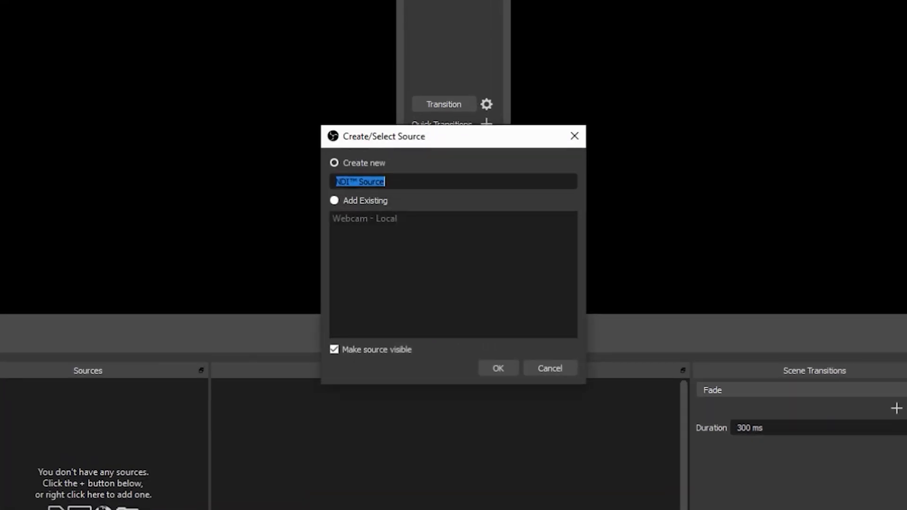
{"action": "type", "text": "Webcam - Rem"}
{"action": "type", "text": "ove"}
{"action": "key", "text": "BackSpace"}
{"action": "key", "text": "BackSpace"}
{"action": "type", "text": "te"}
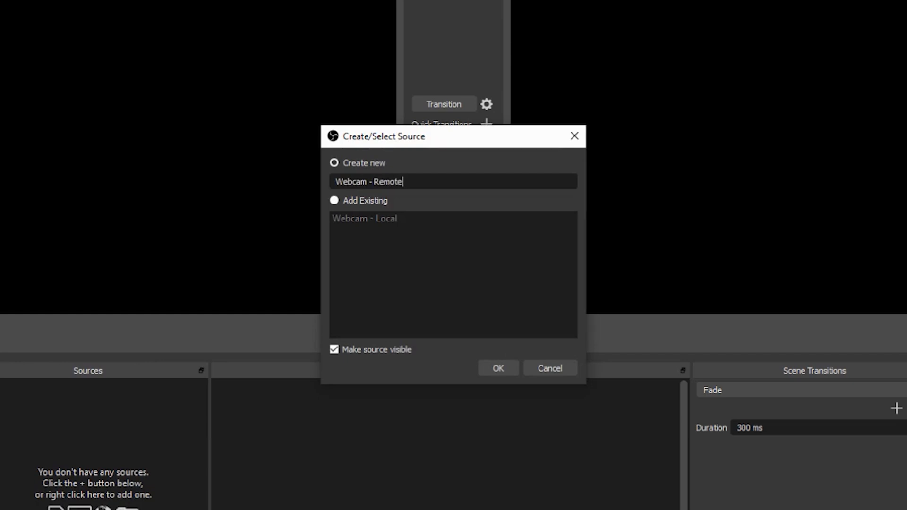
{"action": "key", "text": "Return"}
{"action": "key", "text": "alt+Down"}
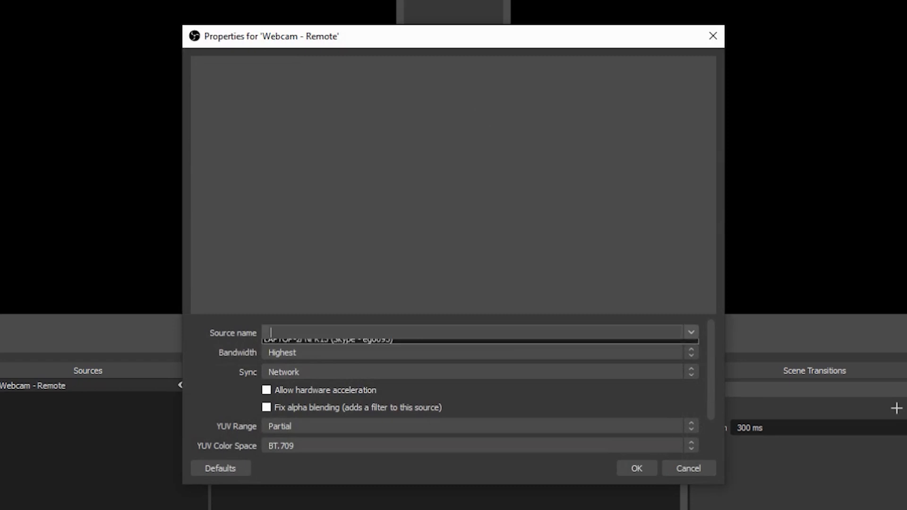
{"action": "key", "text": "Down"}
{"action": "key", "text": "Down"}
{"action": "key", "text": "Return"}
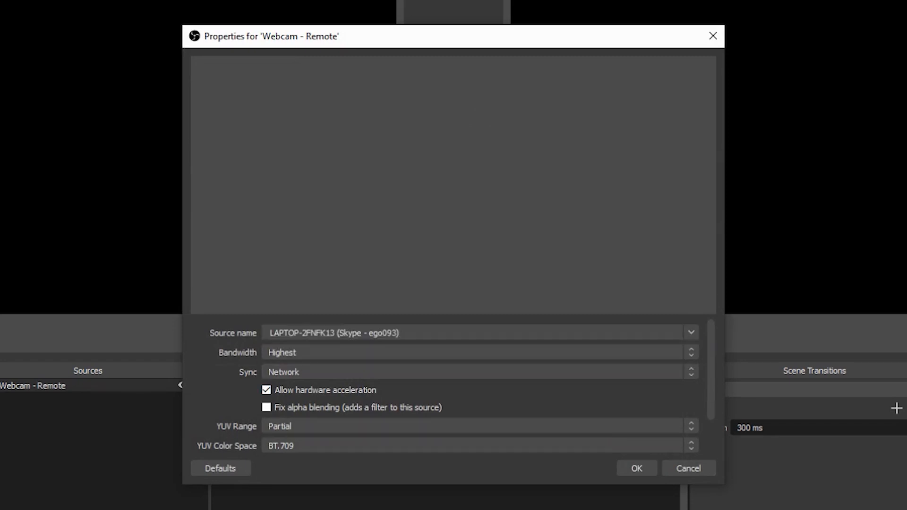
{"action": "left_click", "coordinate": [633, 467]}
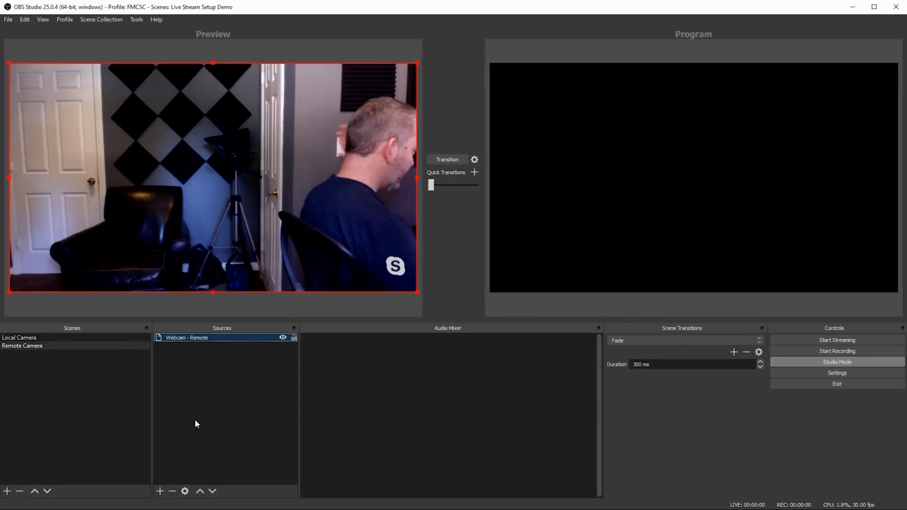
Fade between both camera scenes, ending with Local Camera in Program and Remote Camera in Preview
{"action": "left_click", "coordinate": [30, 346]}
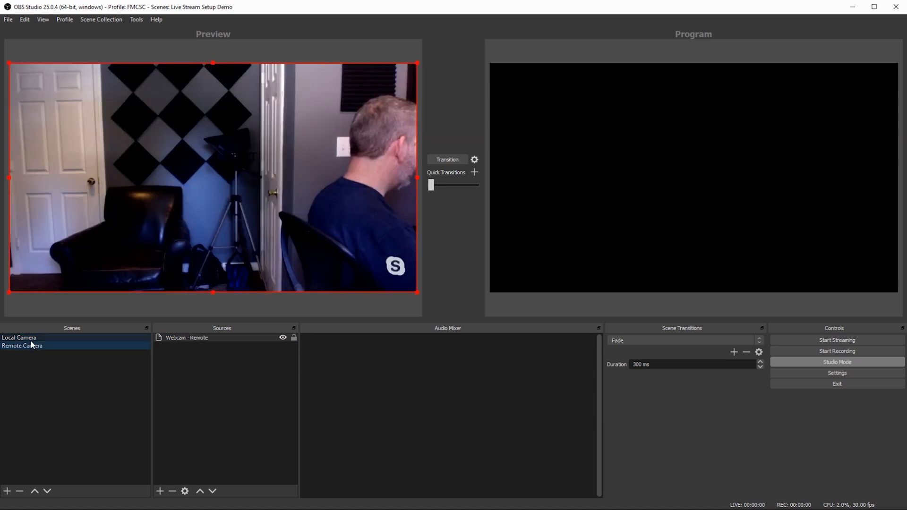
{"action": "key", "text": "Up"}
{"action": "left_click", "coordinate": [456, 161]}
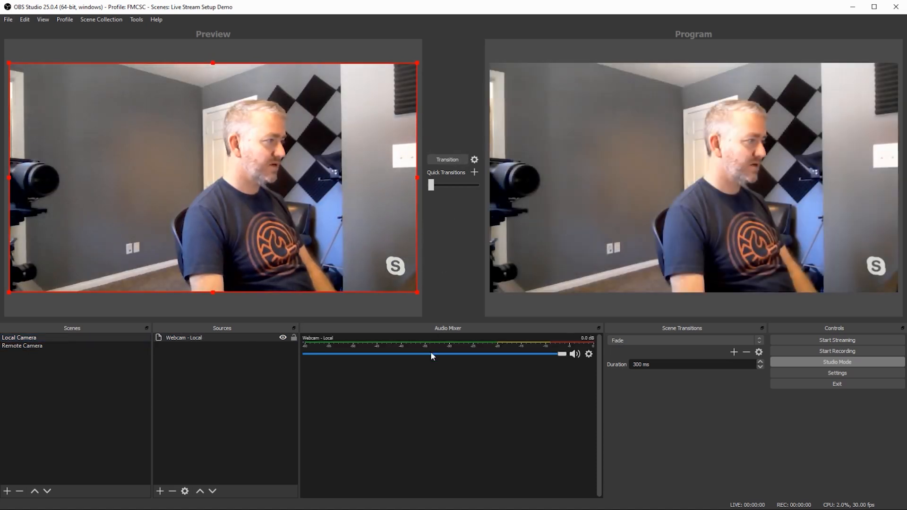
{"action": "left_click", "coordinate": [62, 349]}
{"action": "left_click", "coordinate": [447, 161]}
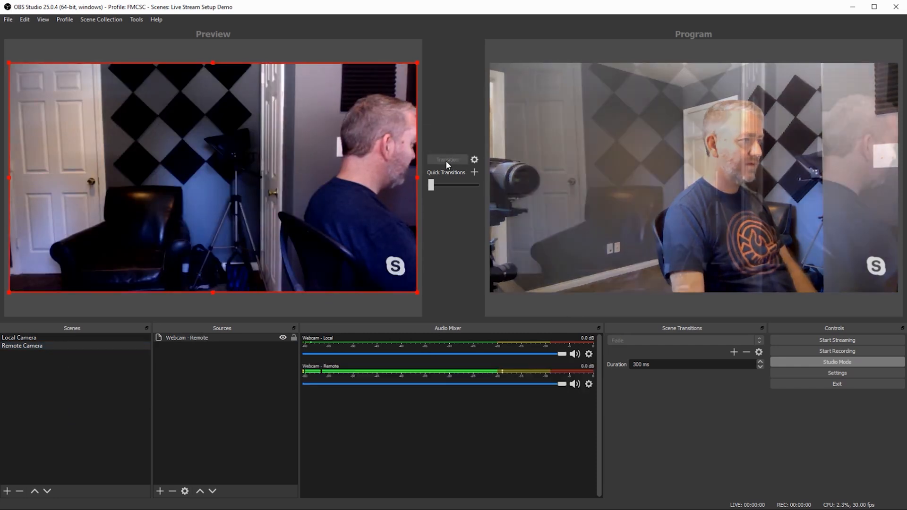
{"action": "left_click", "coordinate": [64, 349]}
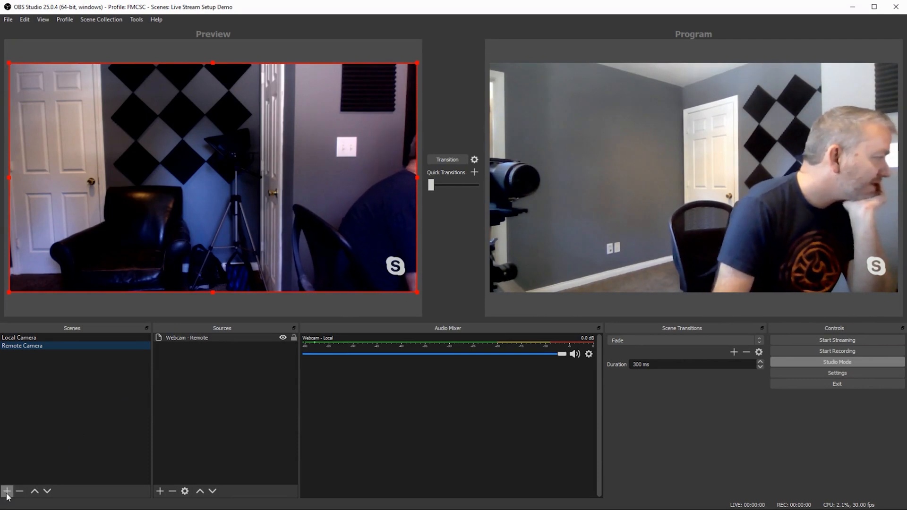
{"action": "left_click", "coordinate": [6, 492]}
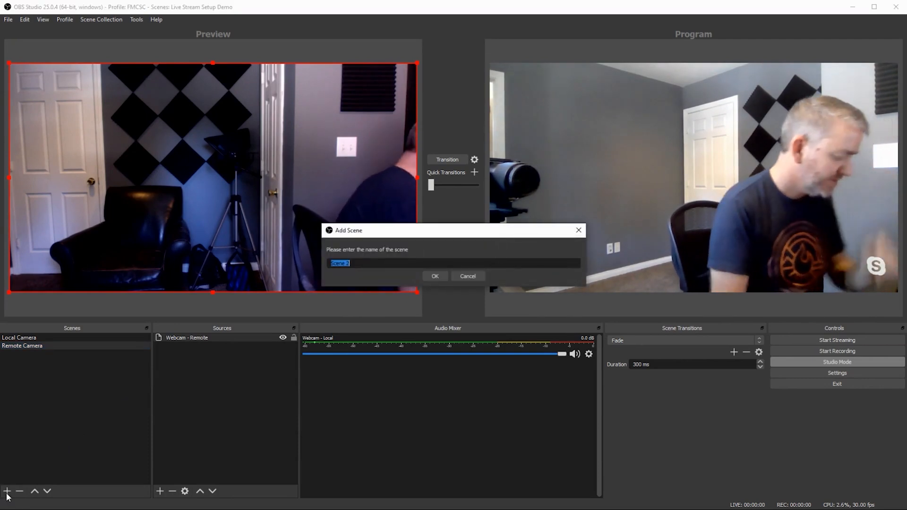
{"action": "type", "text": "Two Cameras"}
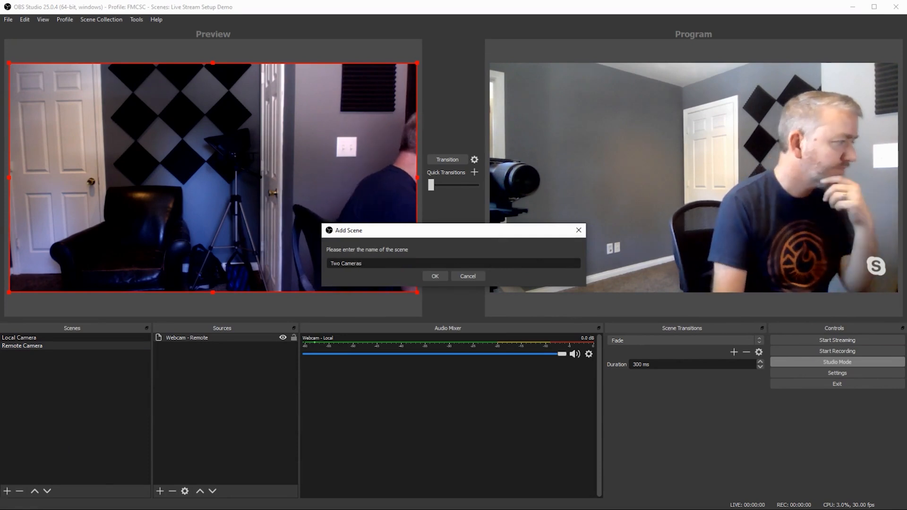
{"action": "left_click", "coordinate": [437, 276]}
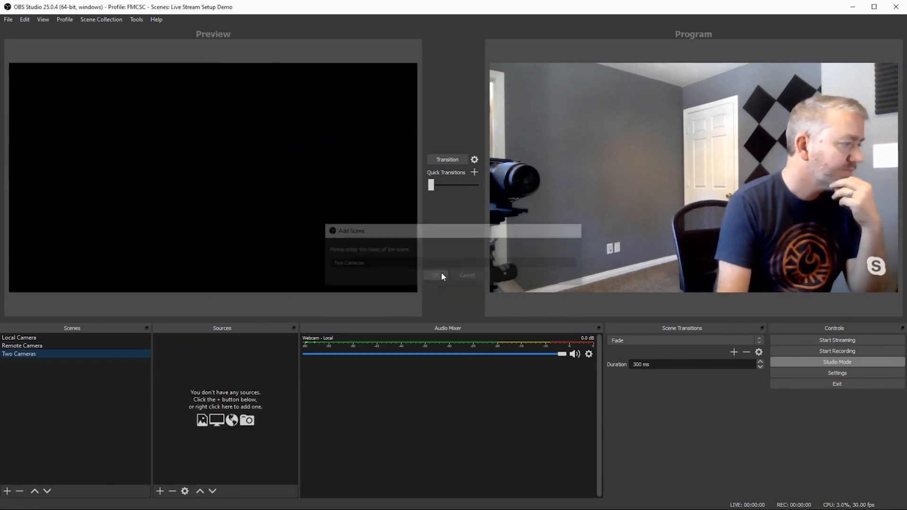
{"action": "left_click", "coordinate": [161, 492]}
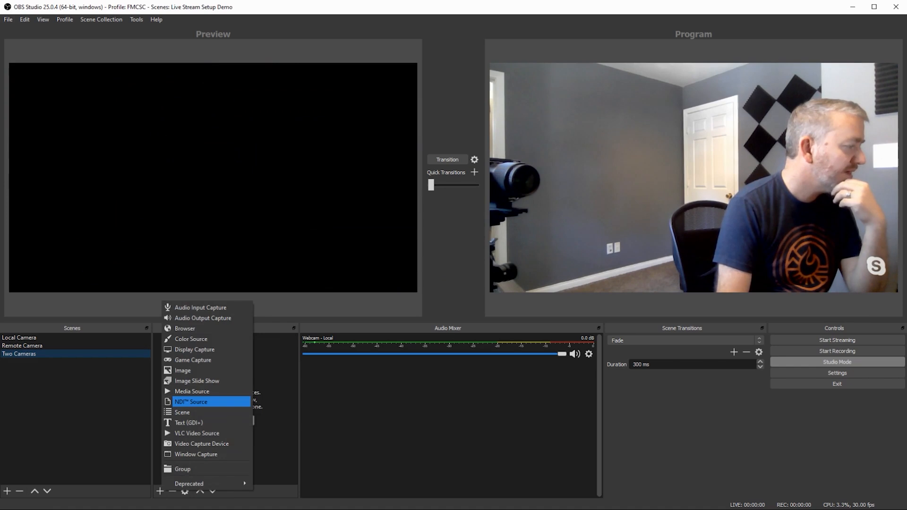
{"action": "left_click", "coordinate": [191, 402]}
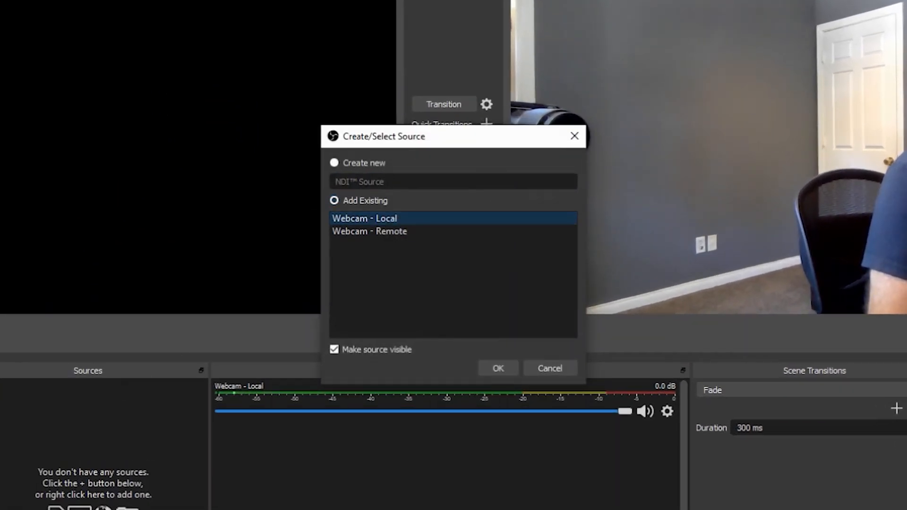
{"action": "left_click", "coordinate": [497, 369]}
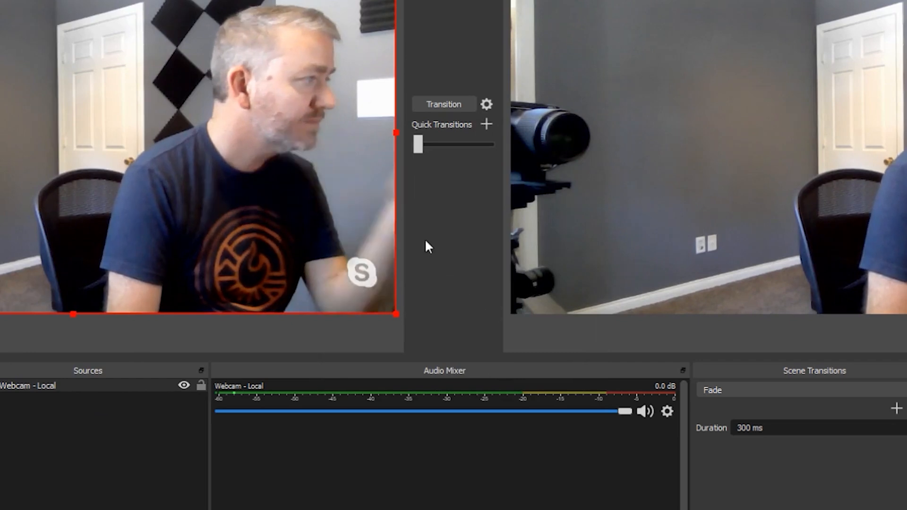
Scale the local webcam to height of bounds at 640 width, cropping 320 left and right
{"action": "right_click", "coordinate": [251, 70]}
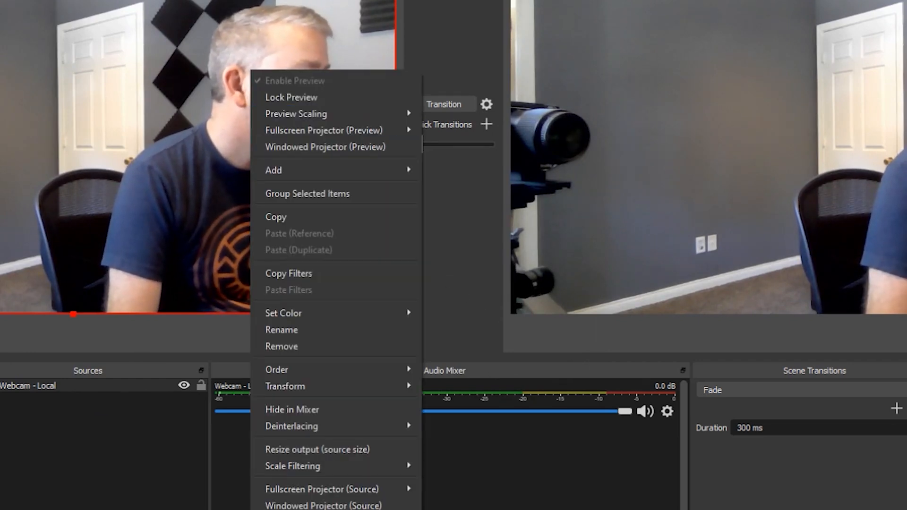
{"action": "mouse_move", "coordinate": [331, 386]}
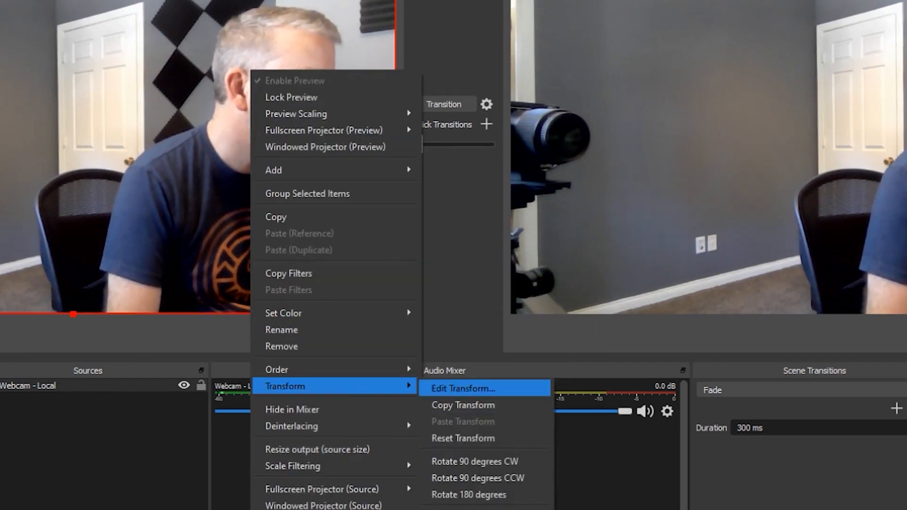
{"action": "left_click", "coordinate": [463, 389]}
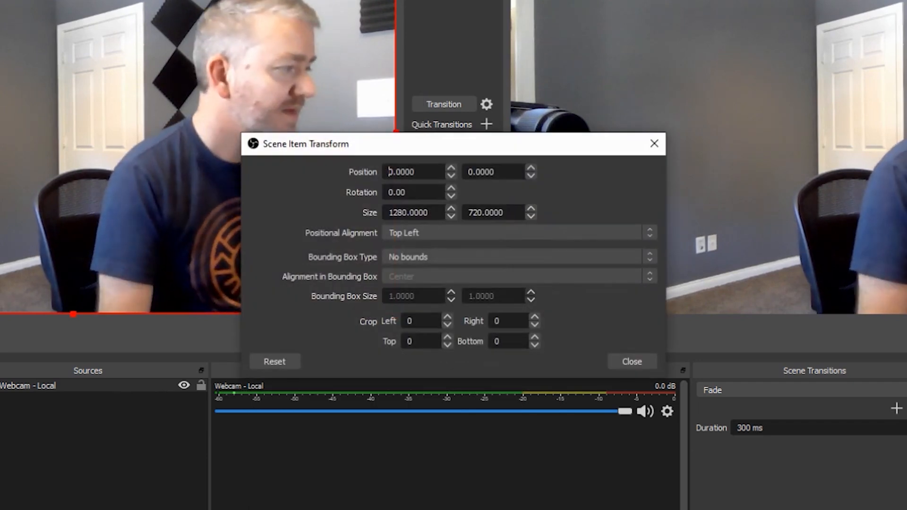
{"action": "left_click", "coordinate": [519, 257]}
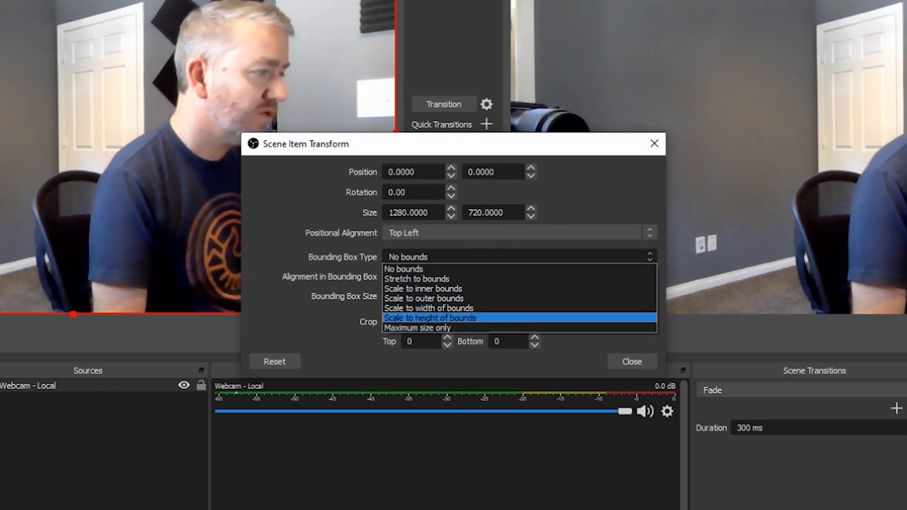
{"action": "left_click", "coordinate": [430, 318]}
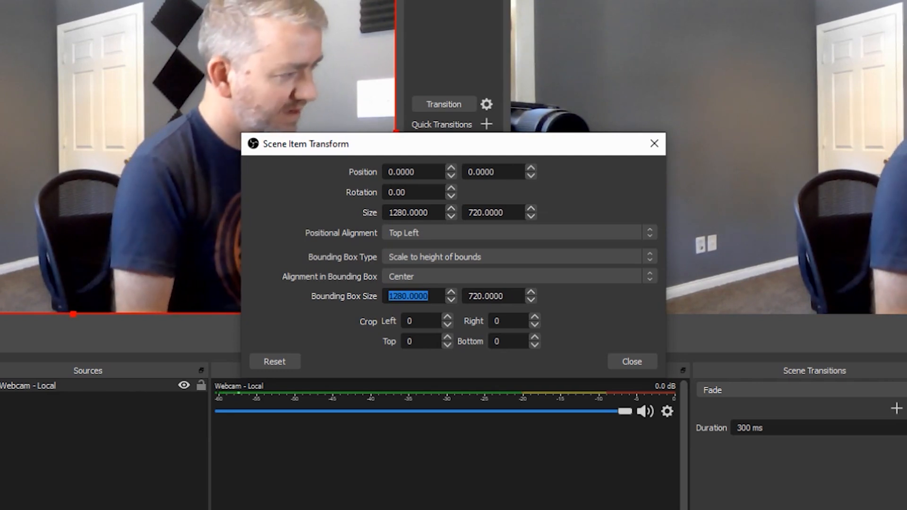
{"action": "type", "text": "640"}
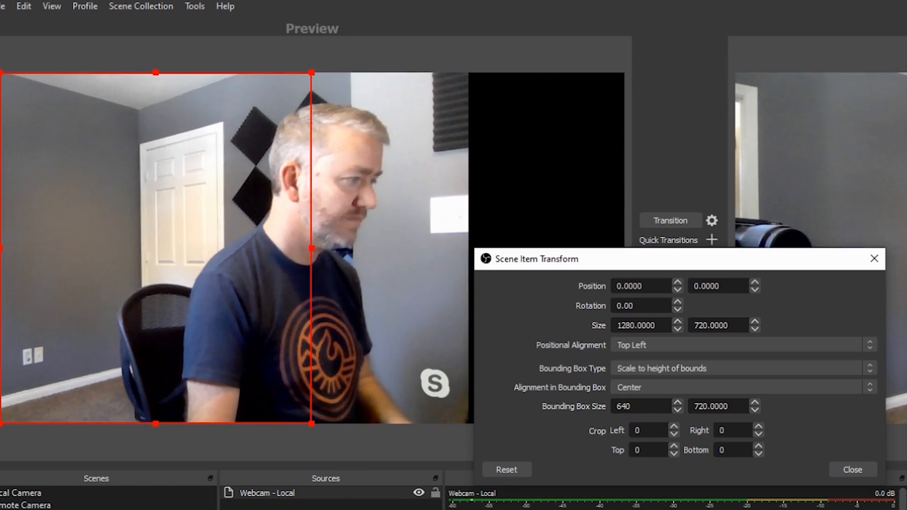
{"action": "key", "text": "Tab"}
{"action": "key", "text": "Tab"}
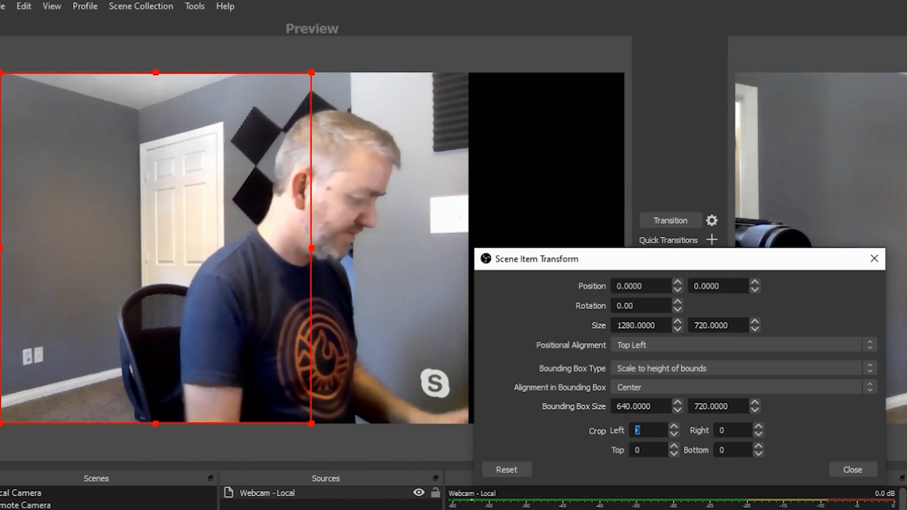
{"action": "type", "text": "320"}
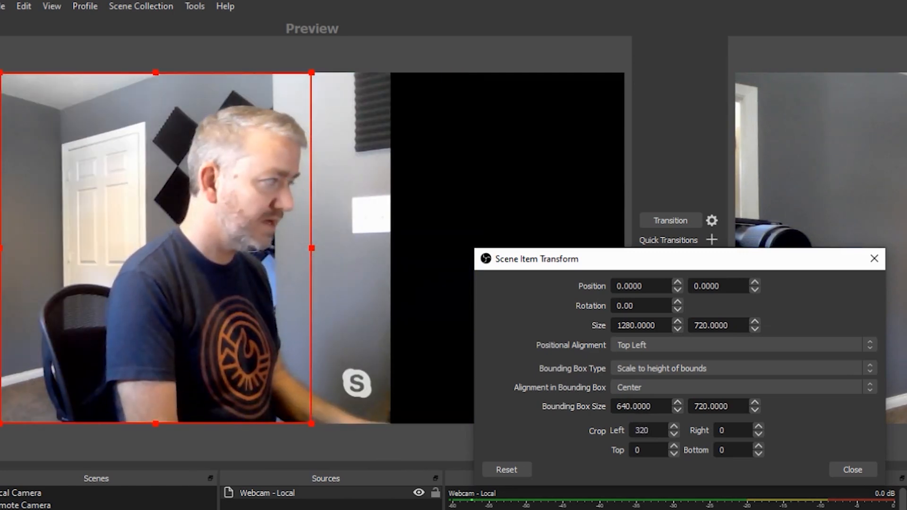
{"action": "key", "text": "Tab"}
{"action": "type", "text": "320"}
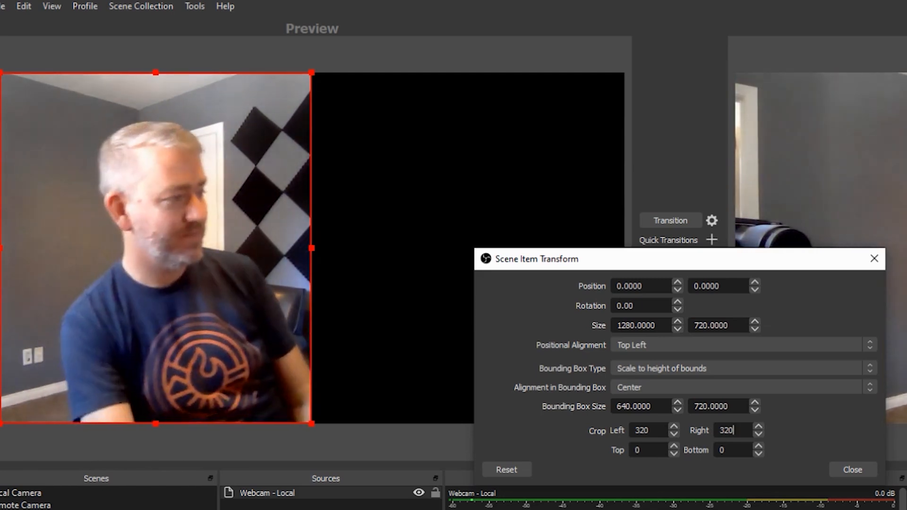
{"action": "left_click", "coordinate": [857, 471]}
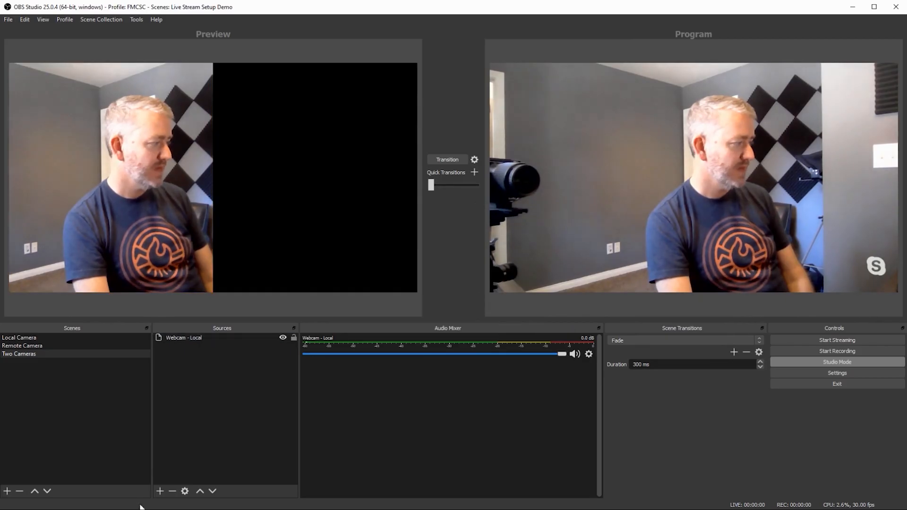
Add the existing 'Webcam - Remote' NDI source to the scene
{"action": "left_click", "coordinate": [160, 491]}
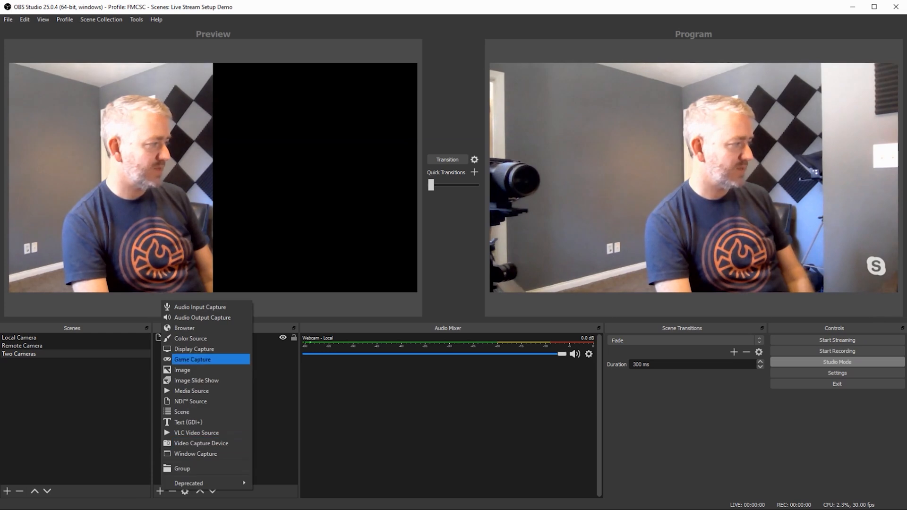
{"action": "left_click", "coordinate": [198, 402]}
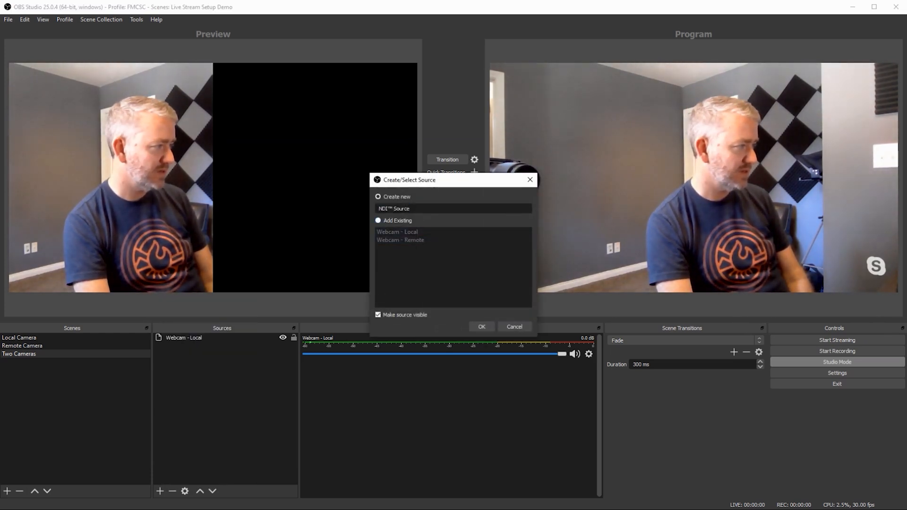
{"action": "left_click", "coordinate": [481, 326]}
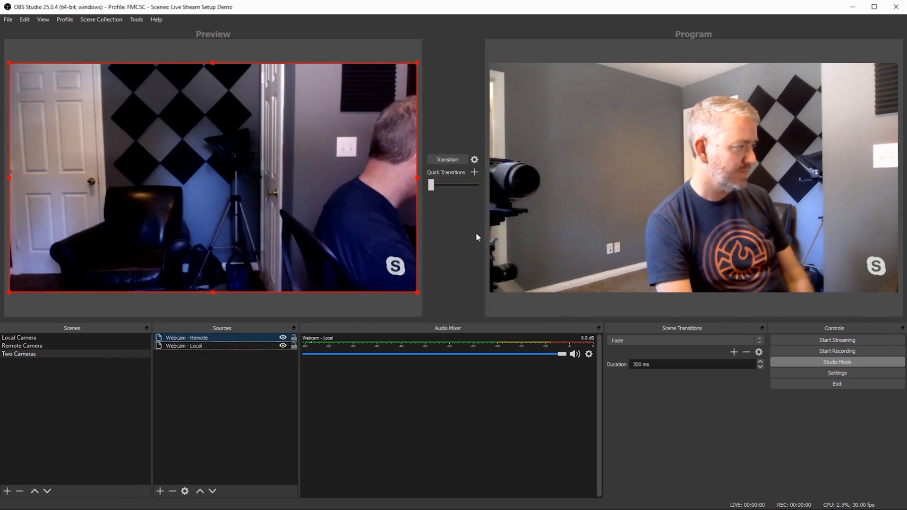
Scale the remote webcam to height of bounds at 640, crop 320 each side, and place it right
{"action": "right_click", "coordinate": [363, 129]}
{"action": "mouse_move", "coordinate": [407, 330]}
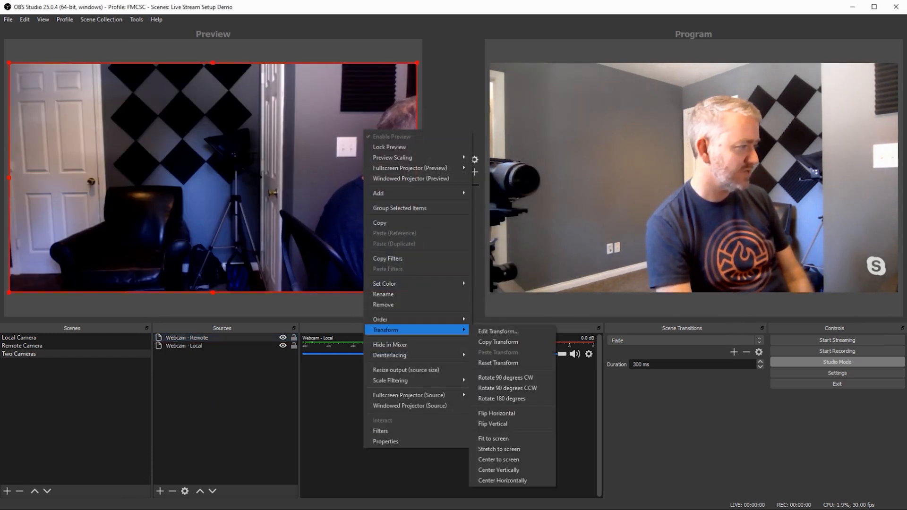
{"action": "left_click", "coordinate": [498, 331]}
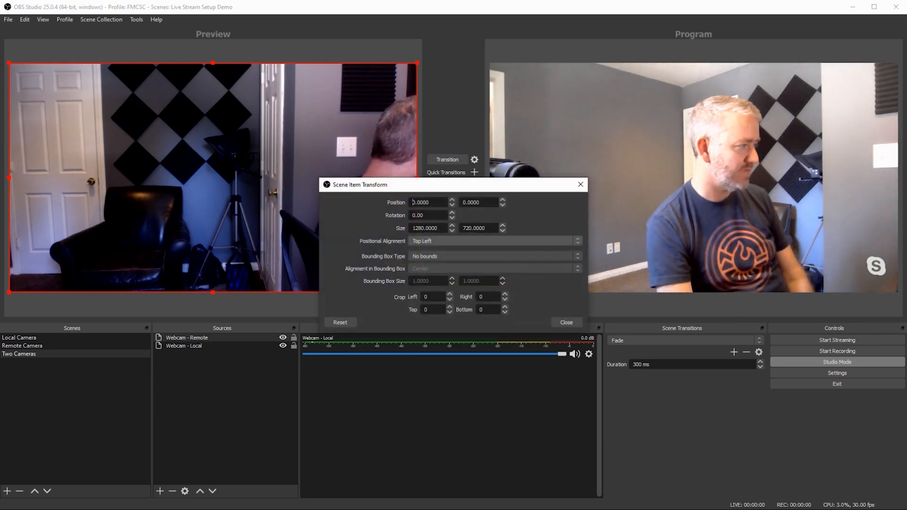
{"action": "left_click", "coordinate": [494, 256]}
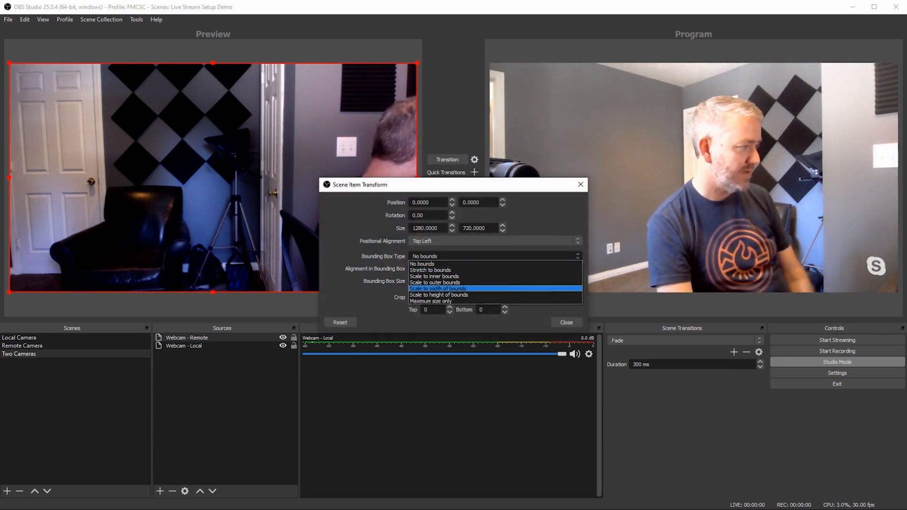
{"action": "left_click", "coordinate": [440, 294]}
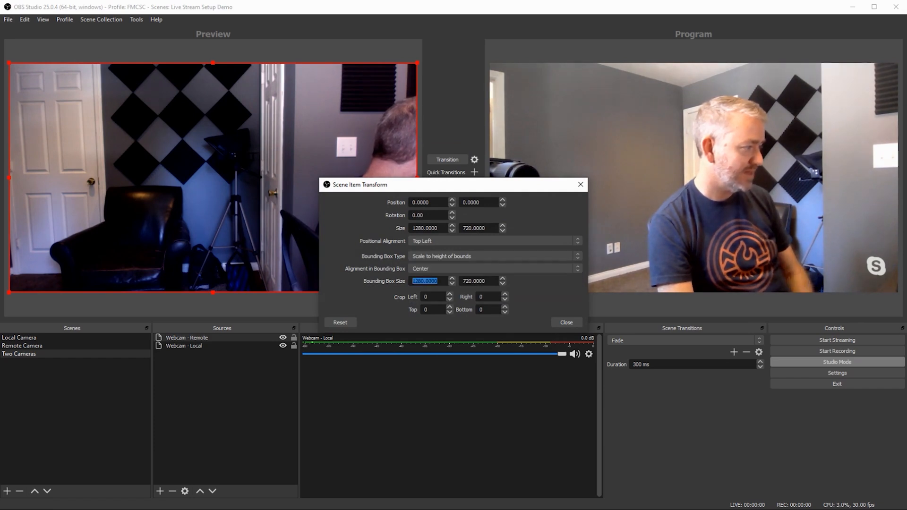
{"action": "type", "text": "640"}
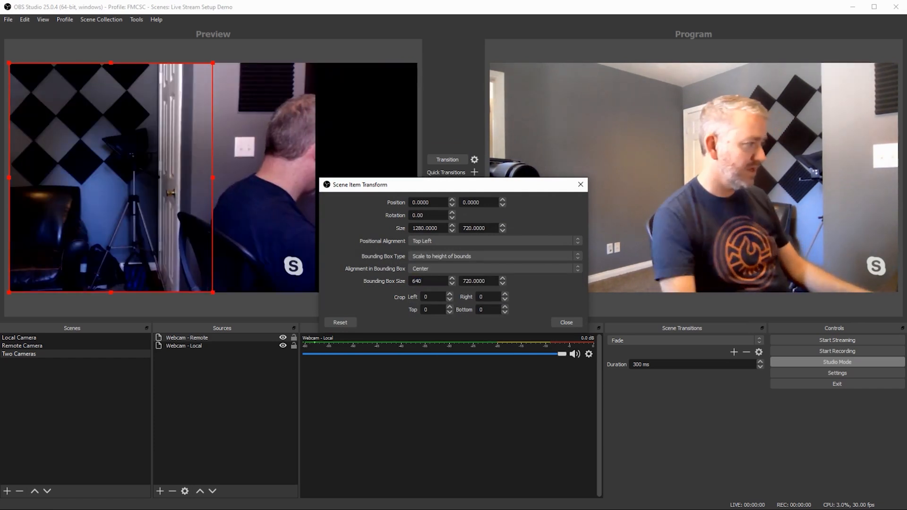
{"action": "key", "text": "Tab"}
{"action": "type", "text": "320"}
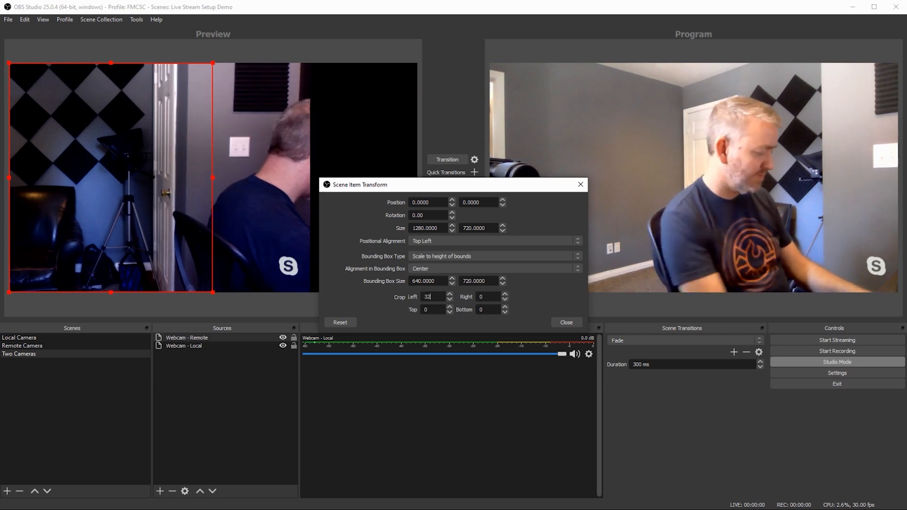
{"action": "key", "text": "Tab"}
{"action": "type", "text": "320"}
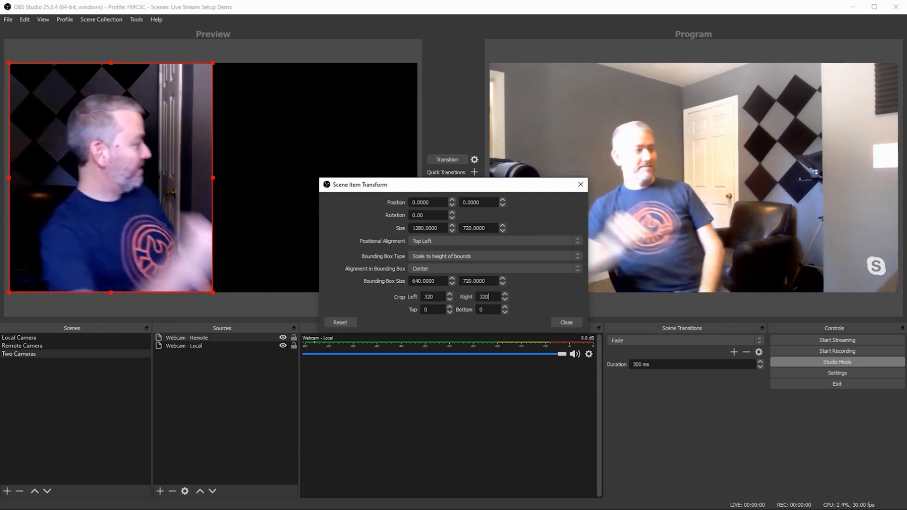
{"action": "left_click", "coordinate": [566, 321]}
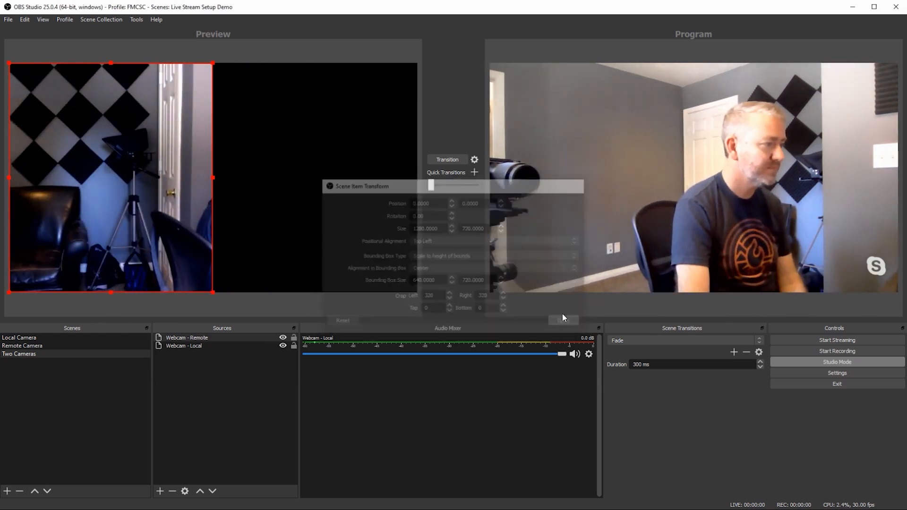
{"action": "left_click_drag", "start_coordinate": [169, 238], "coordinate": [348, 236]}
{"action": "left_click", "coordinate": [301, 302]}
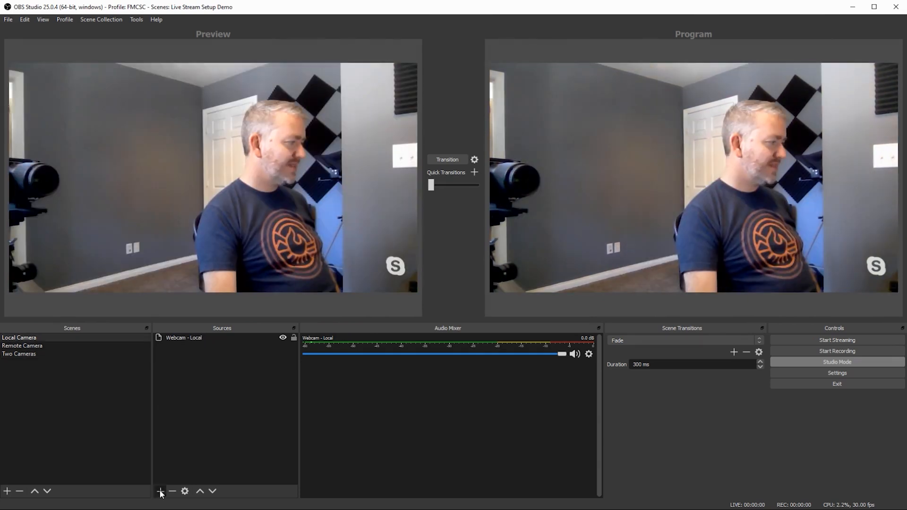
Add a text source 'Lower Third - Local' containing the presenter's name
{"action": "left_click", "coordinate": [159, 492]}
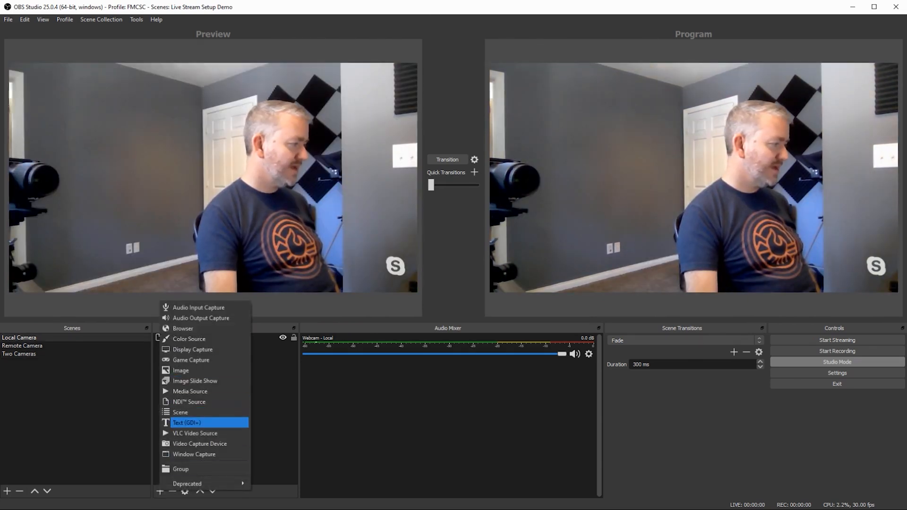
{"action": "left_click", "coordinate": [189, 423]}
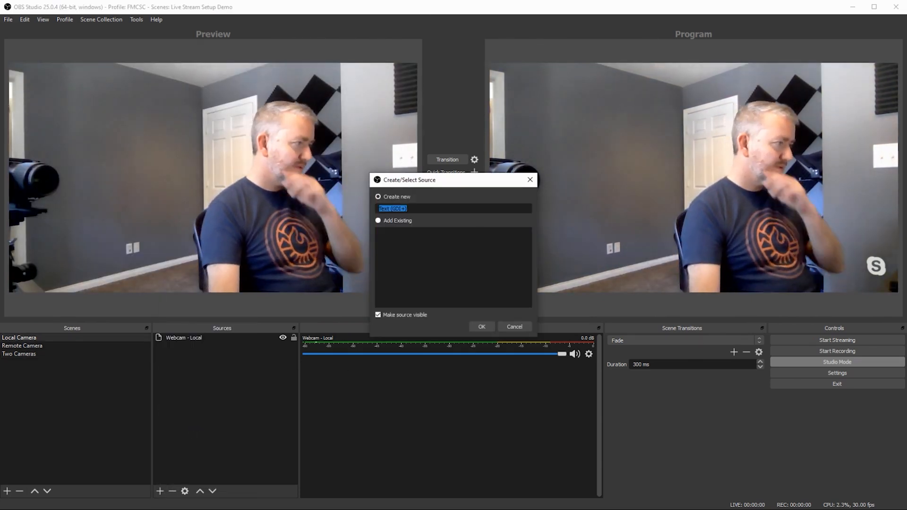
{"action": "type", "text": "Lower Th"}
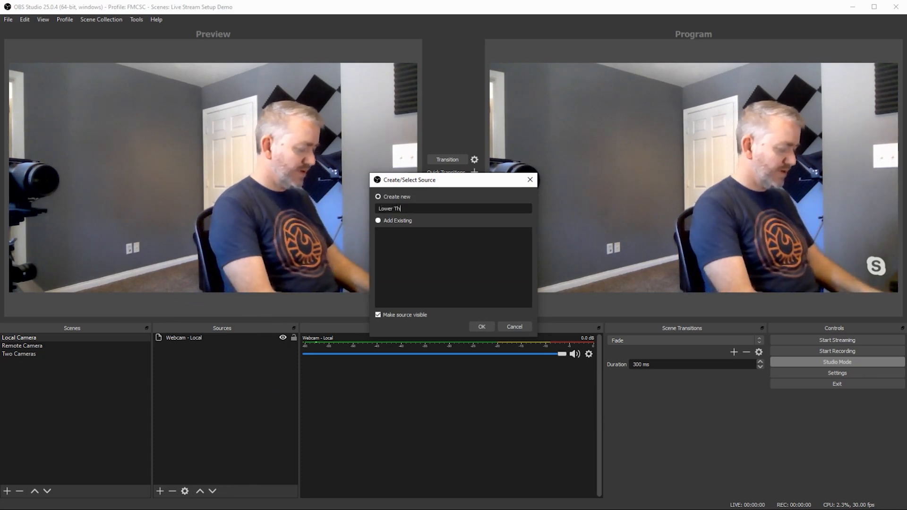
{"action": "type", "text": "ird - Lo"}
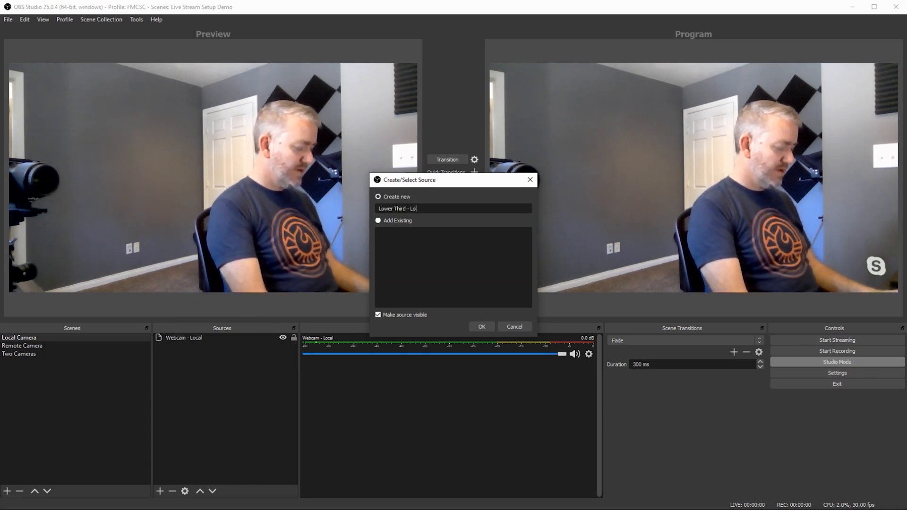
{"action": "type", "text": "cal"}
{"action": "key", "text": "Return"}
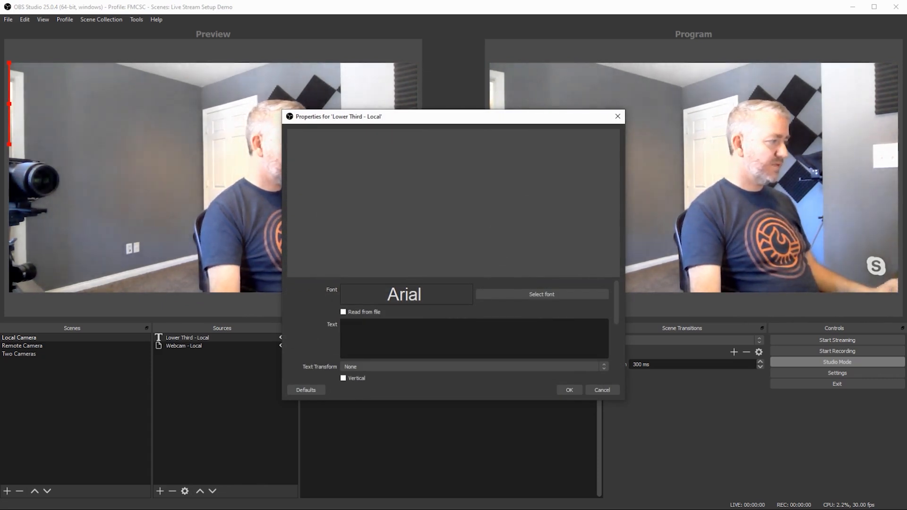
{"action": "type", "text": "Christophe"}
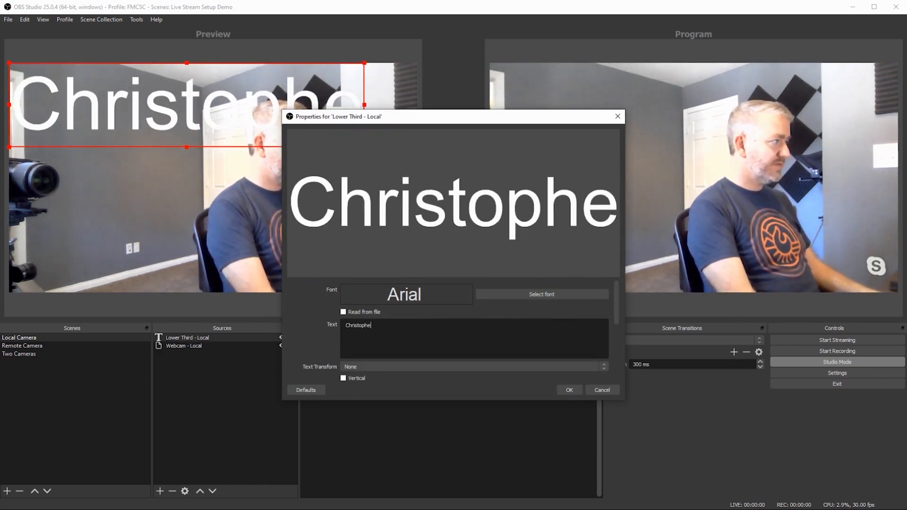
{"action": "type", "text": "r Frazier"}
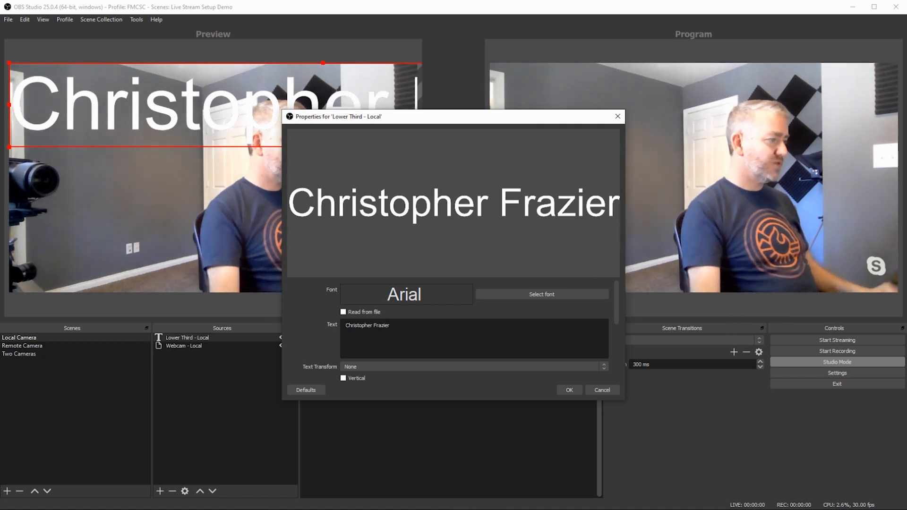
{"action": "scroll", "coordinate": [454, 331], "scroll_direction": "down", "scroll_amount": 3}
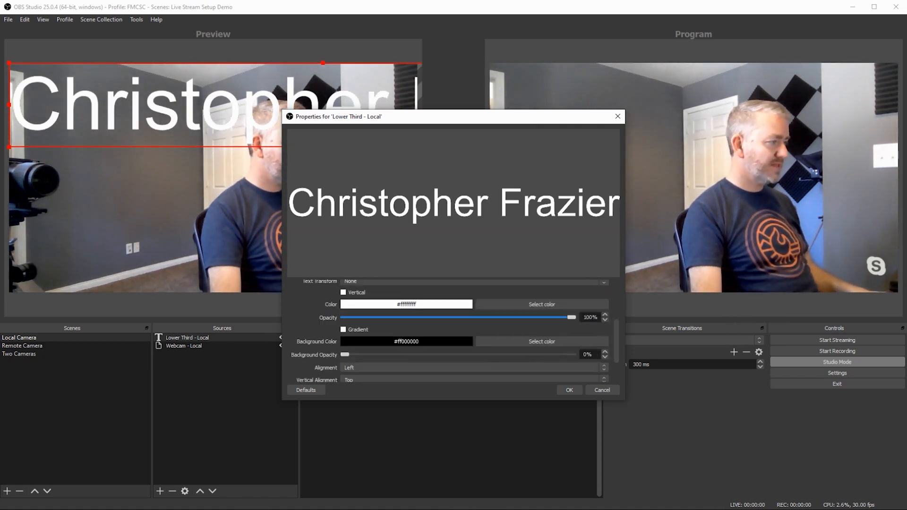
{"action": "scroll", "coordinate": [455, 332], "scroll_direction": "up", "scroll_amount": 1}
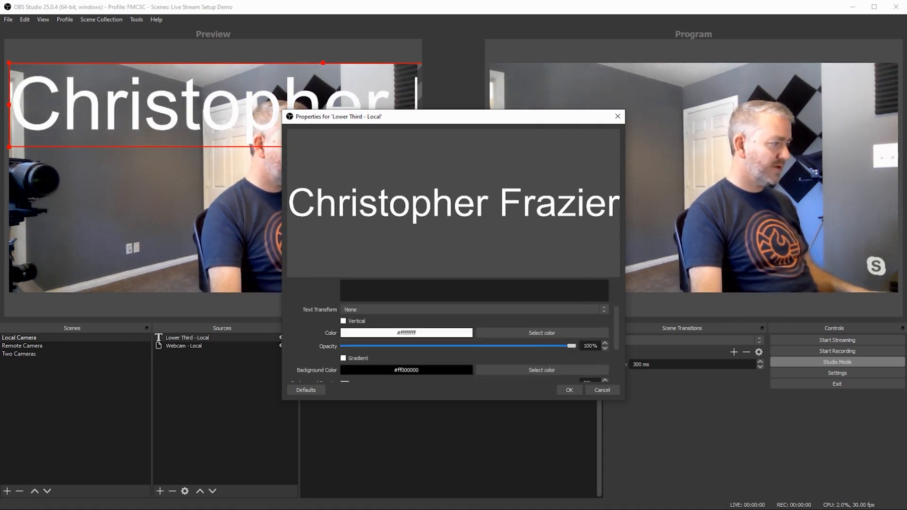
{"action": "scroll", "coordinate": [474, 331], "scroll_direction": "up", "scroll_amount": 2}
Set the name text to 72-point size and position it at the webcam's lower left
{"action": "left_click", "coordinate": [542, 295]}
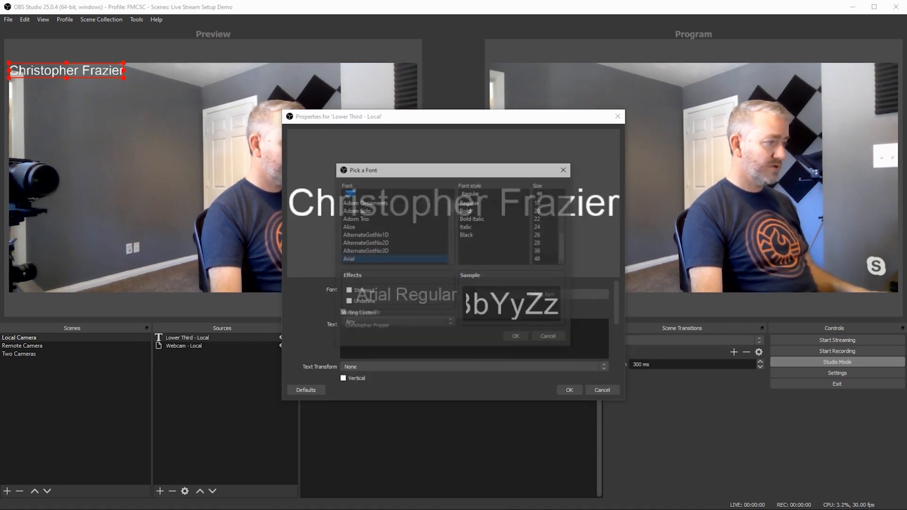
{"action": "left_click", "coordinate": [543, 259]}
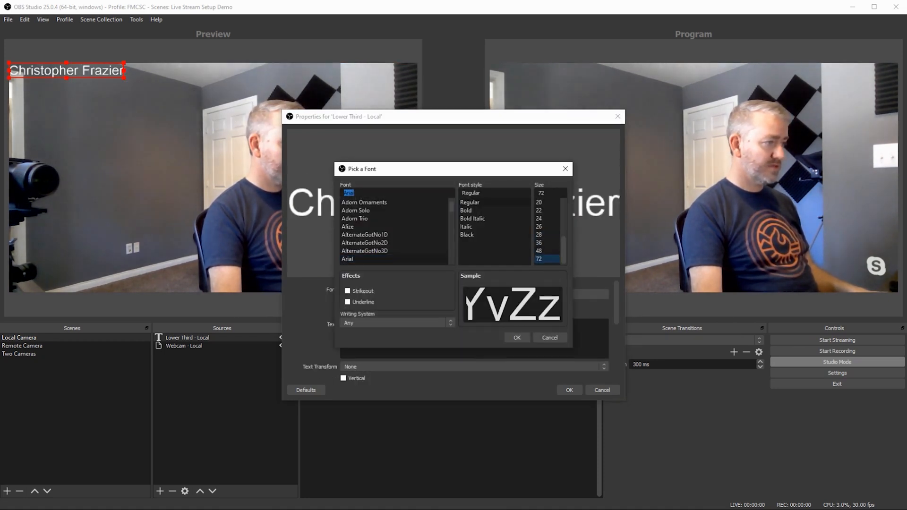
{"action": "key", "text": "Return"}
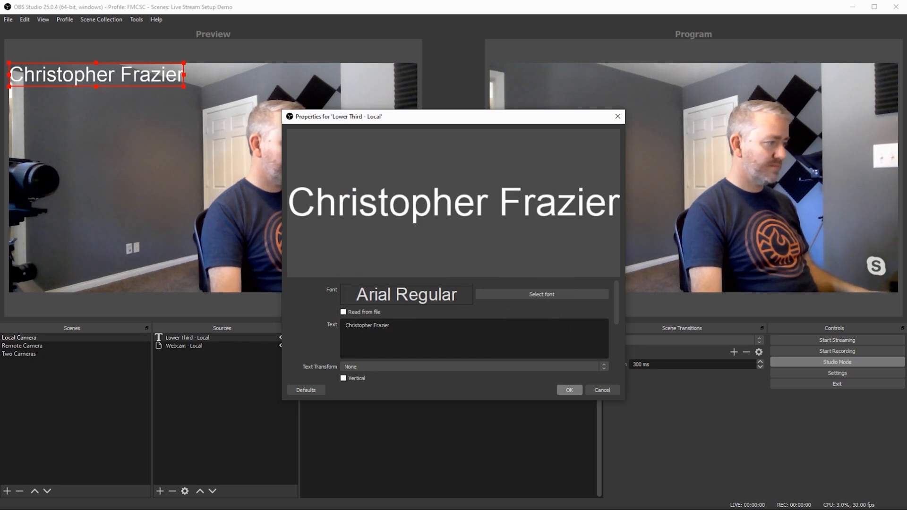
{"action": "scroll", "coordinate": [474, 331], "scroll_direction": "down", "scroll_amount": 1}
{"action": "scroll", "coordinate": [474, 330], "scroll_direction": "down", "scroll_amount": 3}
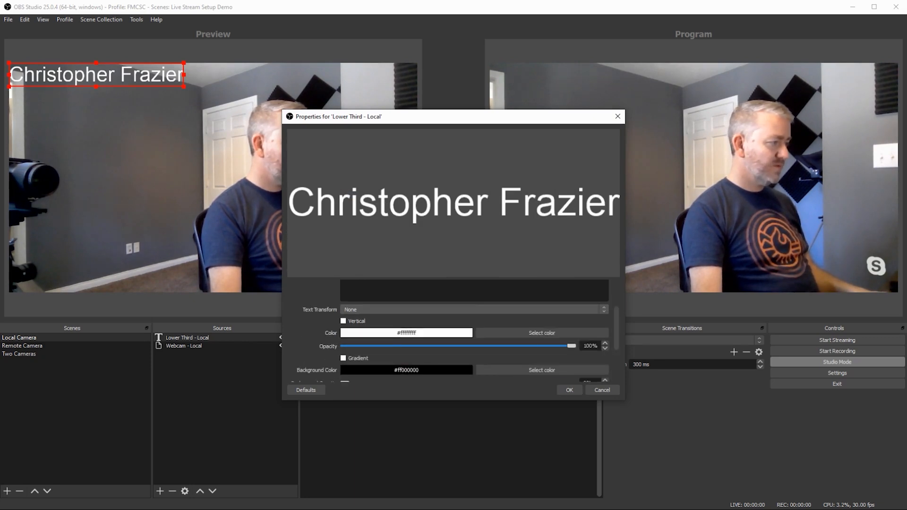
{"action": "scroll", "coordinate": [451, 329], "scroll_direction": "down", "scroll_amount": 1}
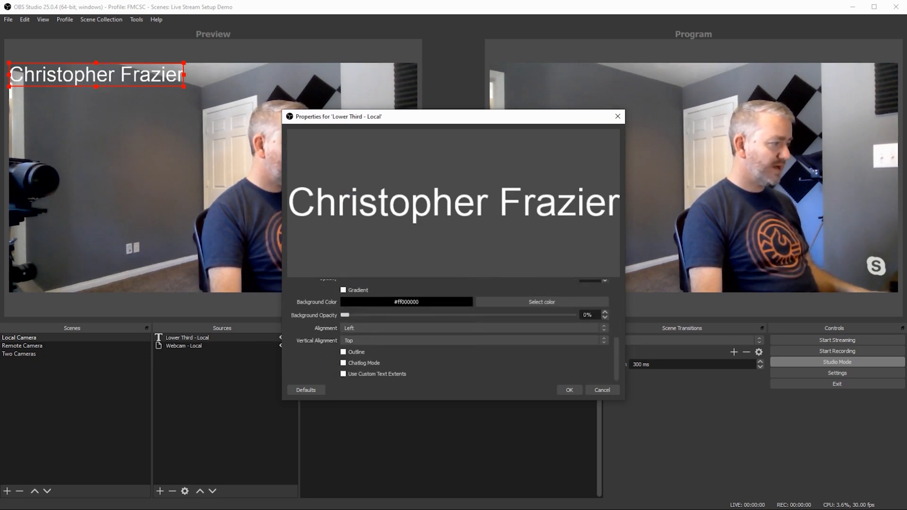
{"action": "left_click", "coordinate": [569, 390]}
{"action": "left_click_drag", "start_coordinate": [134, 78], "coordinate": [147, 274]}
{"action": "left_click", "coordinate": [175, 307]}
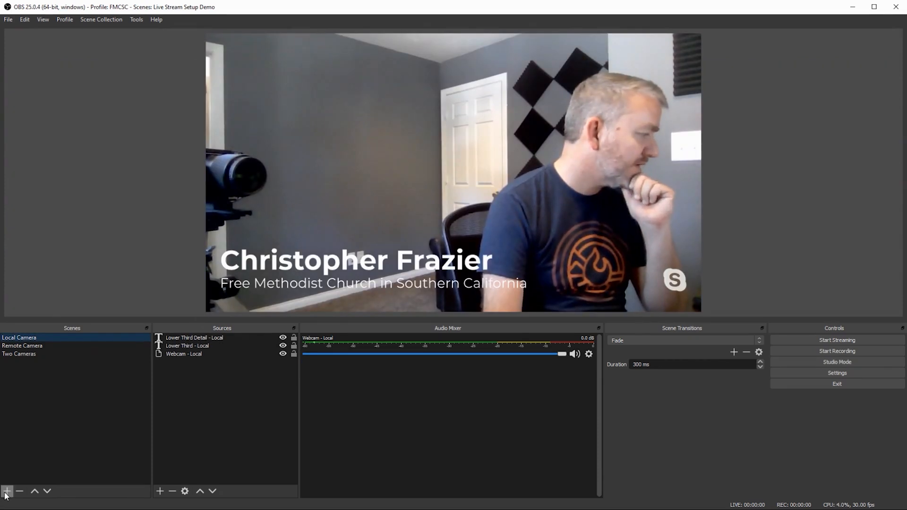
Create a scene named Video Scene and add a Media Source called Video File
{"action": "left_click", "coordinate": [7, 491]}
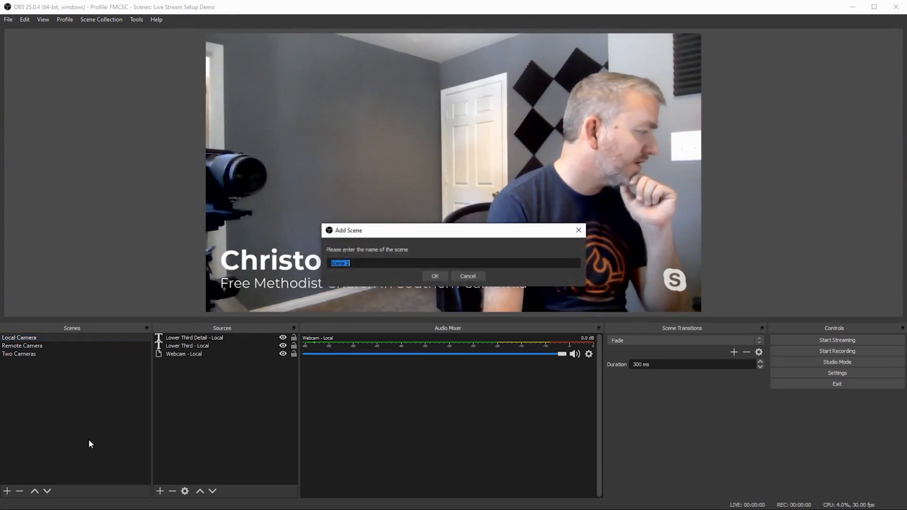
{"action": "type", "text": "Video Scene"}
{"action": "key", "text": "Return"}
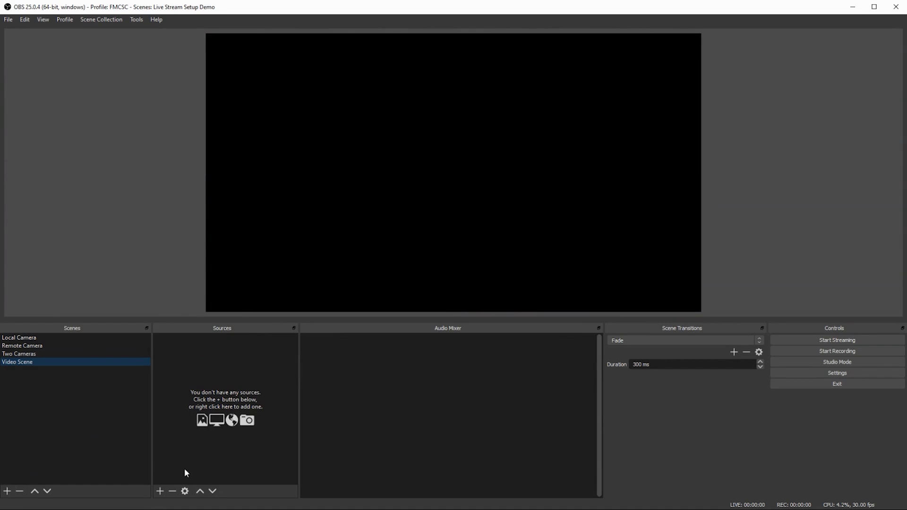
{"action": "left_click", "coordinate": [160, 491]}
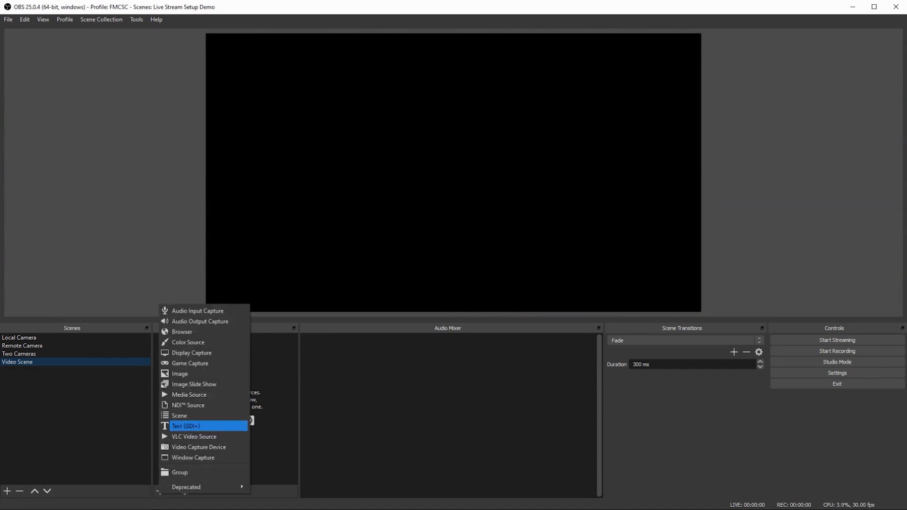
{"action": "left_click", "coordinate": [191, 396]}
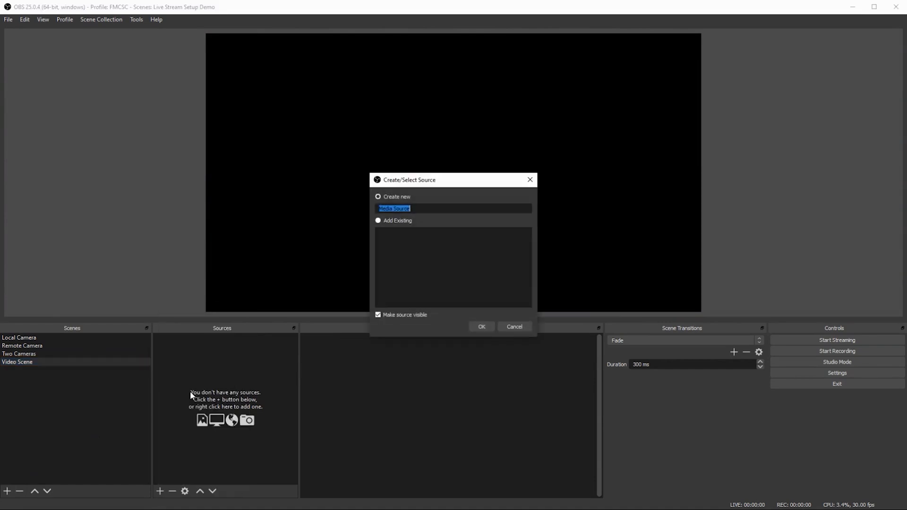
{"action": "type", "text": "Video File"}
{"action": "key", "text": "Return"}
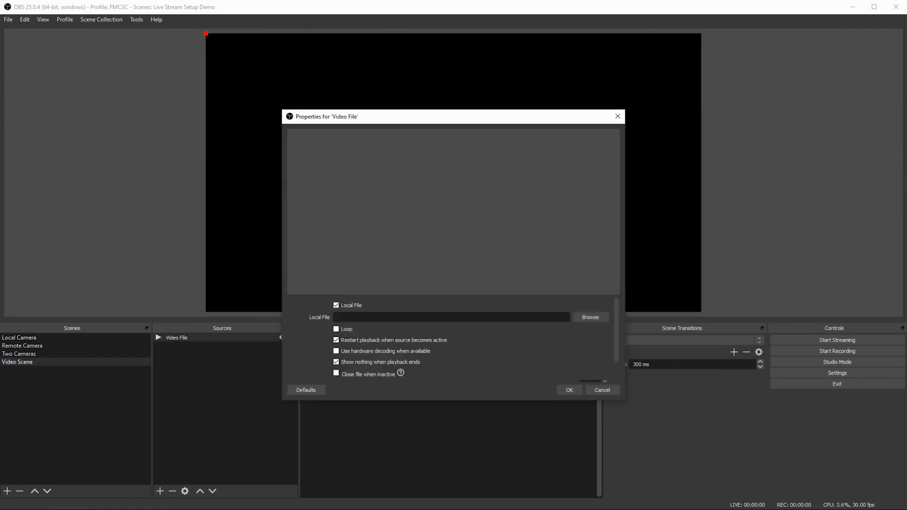
Set Video File's local file to Exports' FMCSC COVID-19 Prayers and Encouragement.mp4
{"action": "left_click", "coordinate": [591, 317]}
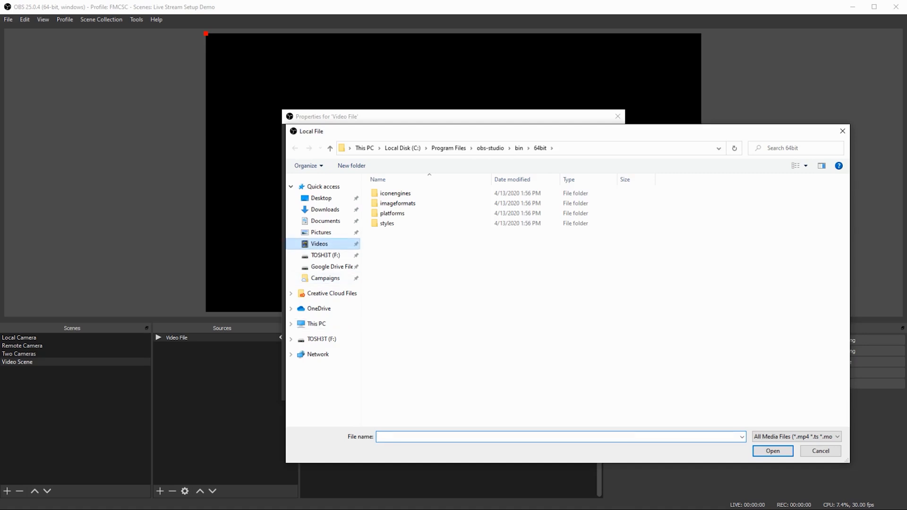
{"action": "left_click", "coordinate": [319, 244]}
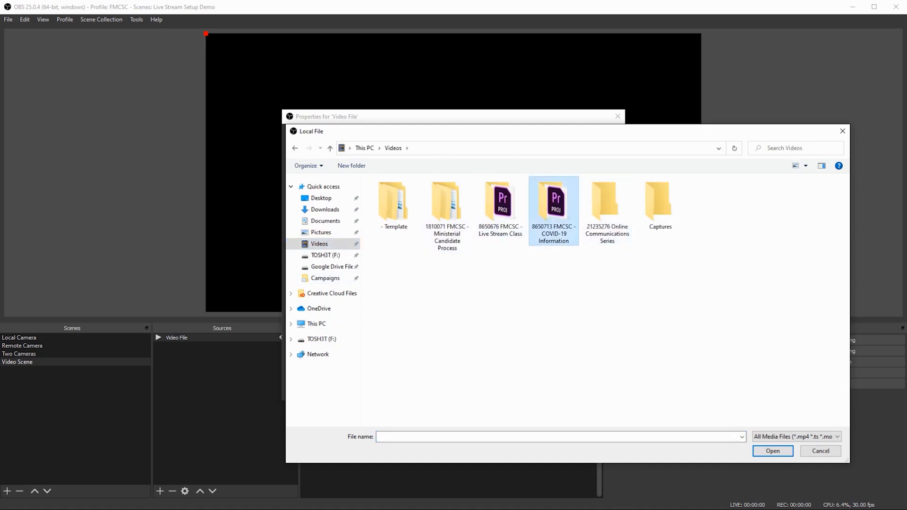
{"action": "double_click", "coordinate": [554, 208]}
{"action": "double_click", "coordinate": [660, 203]}
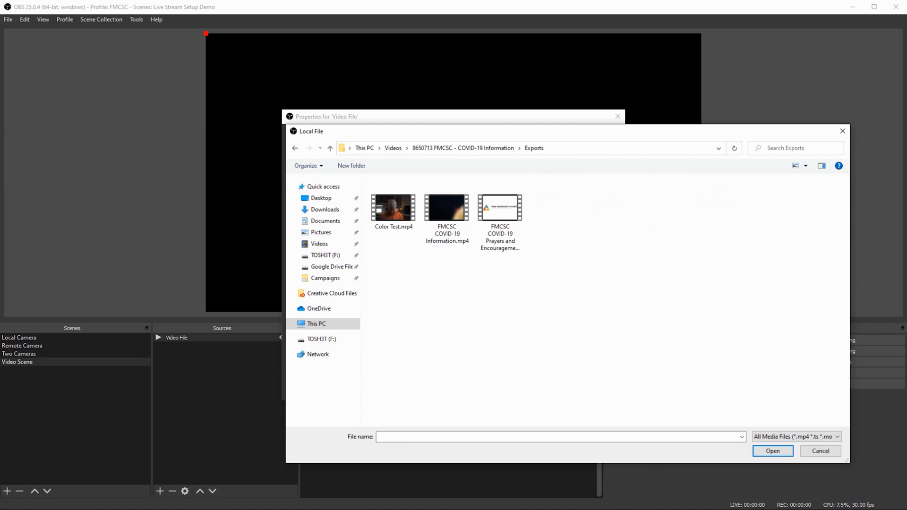
{"action": "left_click", "coordinate": [500, 213]}
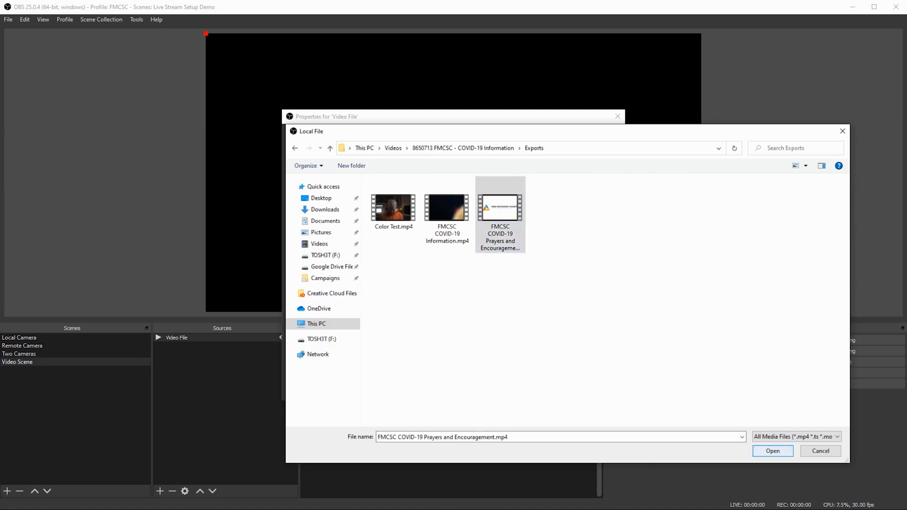
{"action": "left_click", "coordinate": [775, 452]}
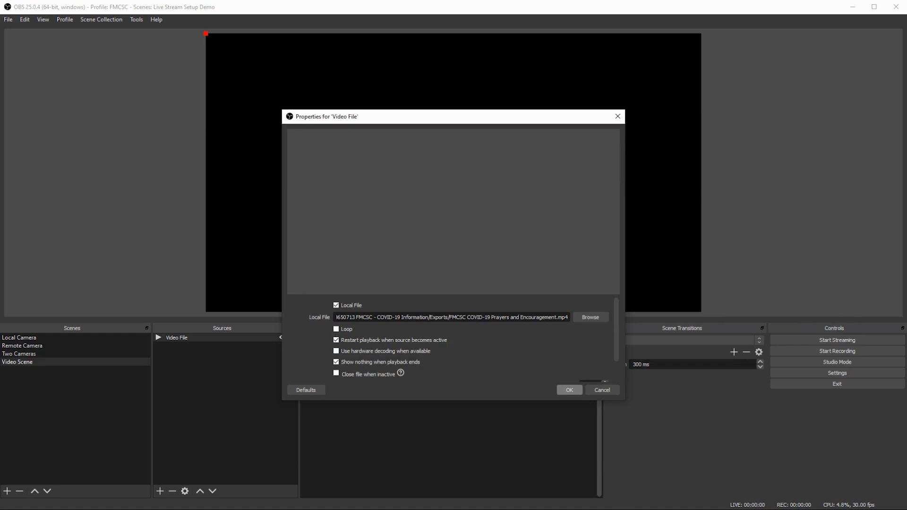
{"action": "left_click", "coordinate": [569, 390]}
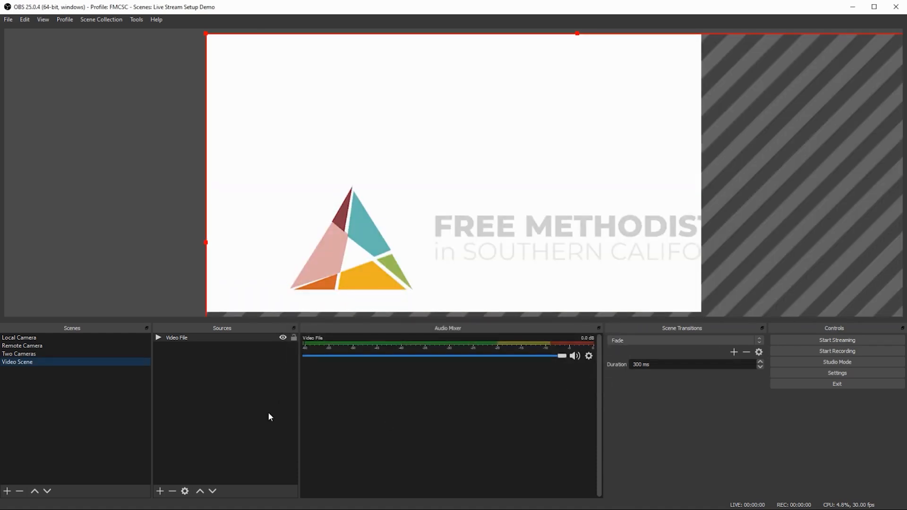
Fit the Prayers and Encouragement video to fill the Video Scene canvas
{"action": "right_click", "coordinate": [430, 90]}
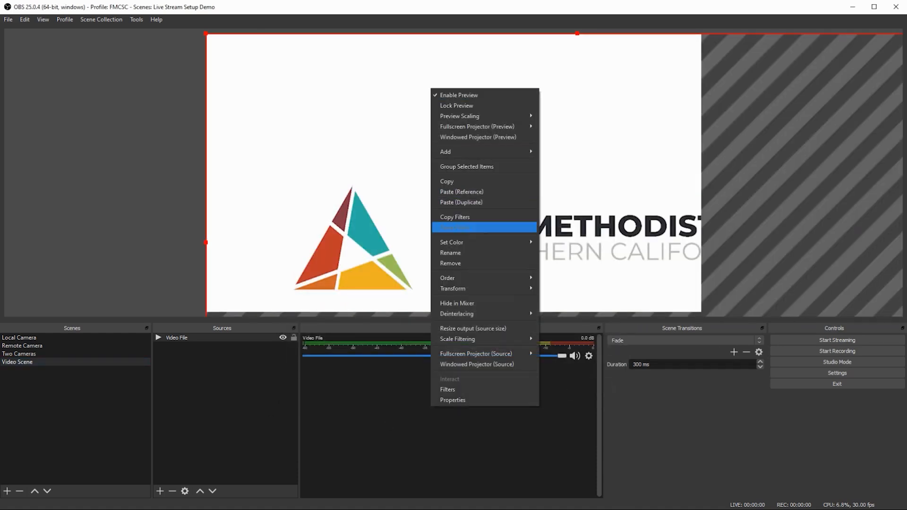
{"action": "mouse_move", "coordinate": [482, 288]}
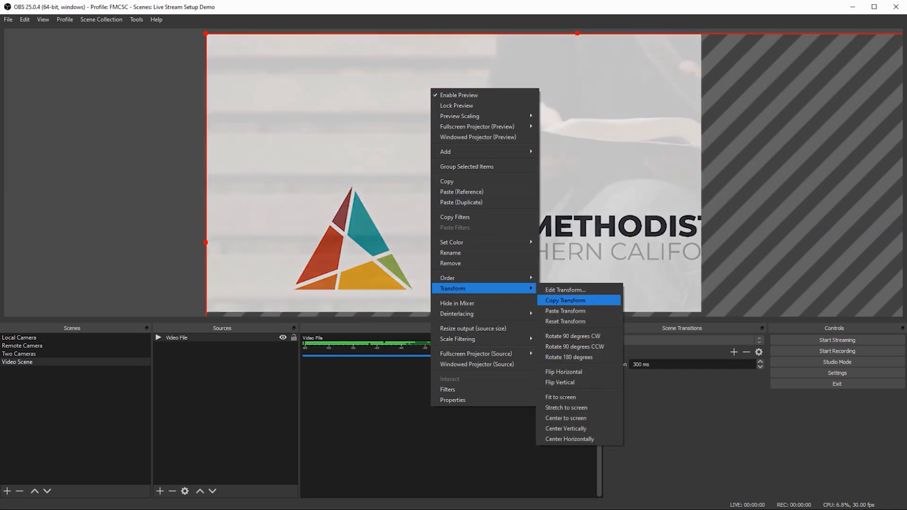
{"action": "left_click", "coordinate": [570, 397]}
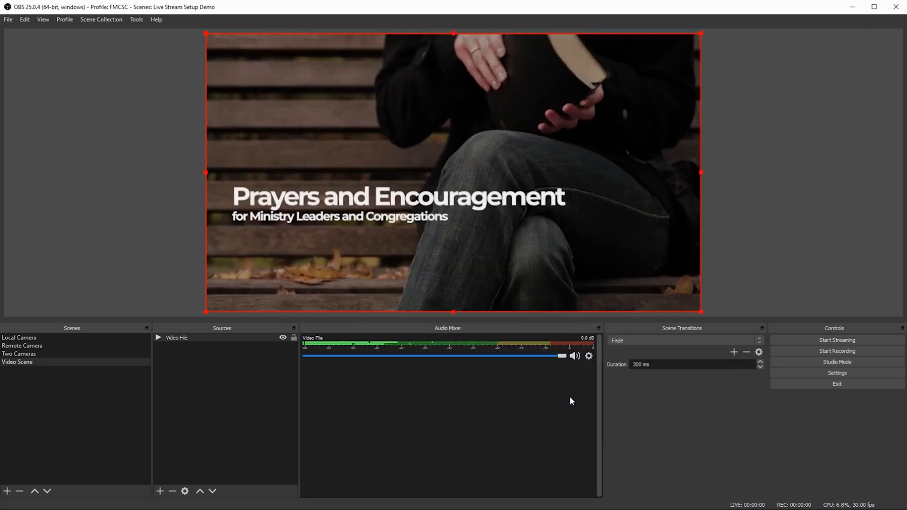
{"action": "left_click", "coordinate": [89, 423]}
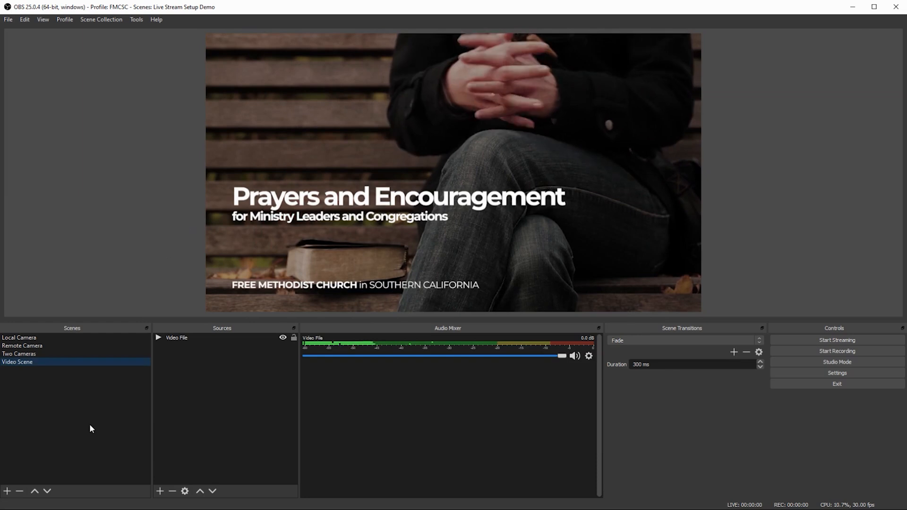
Preview Local Camera, Remote Camera, Two Cameras and Video Scene, ending on Local Camera
{"action": "left_click", "coordinate": [42, 337]}
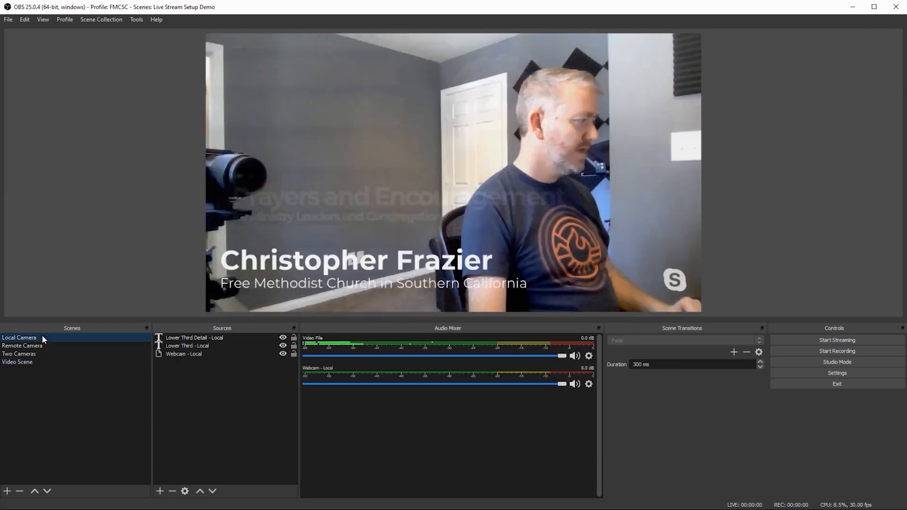
{"action": "left_click", "coordinate": [50, 345]}
{"action": "left_click", "coordinate": [42, 355]}
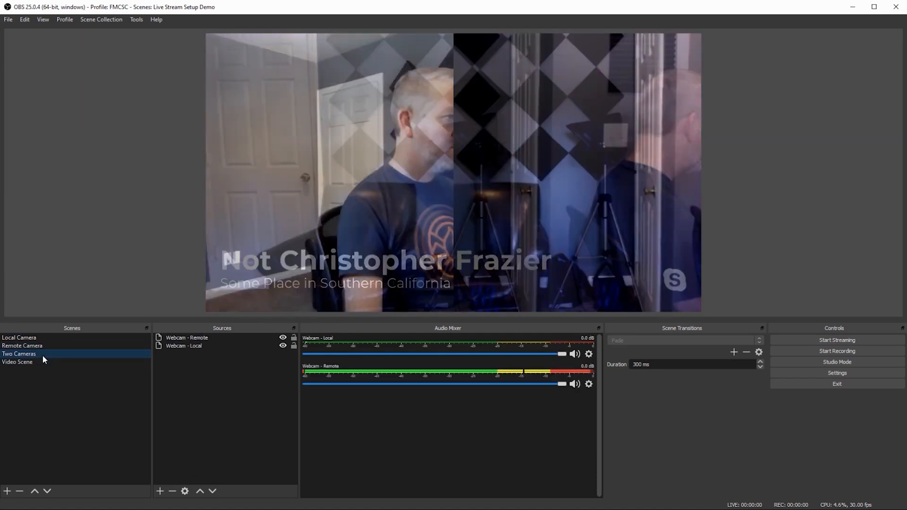
{"action": "left_click", "coordinate": [66, 361]}
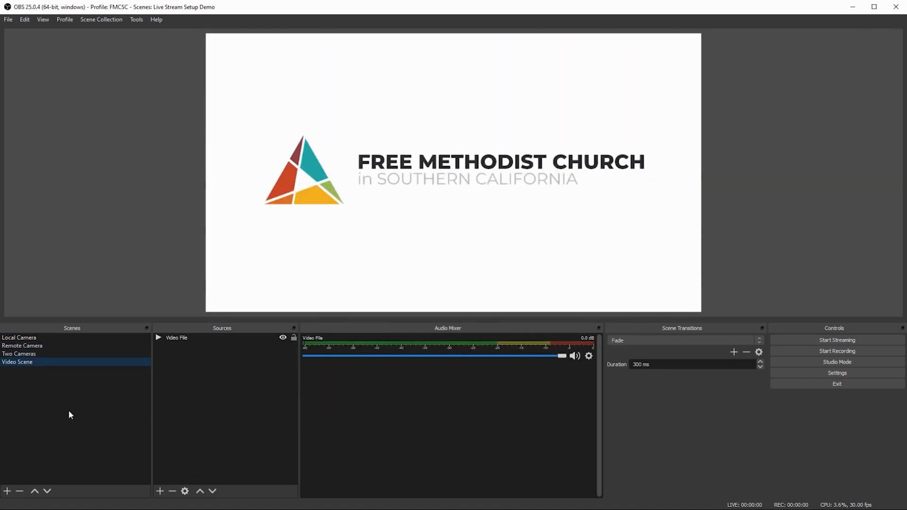
{"action": "left_click", "coordinate": [19, 337]}
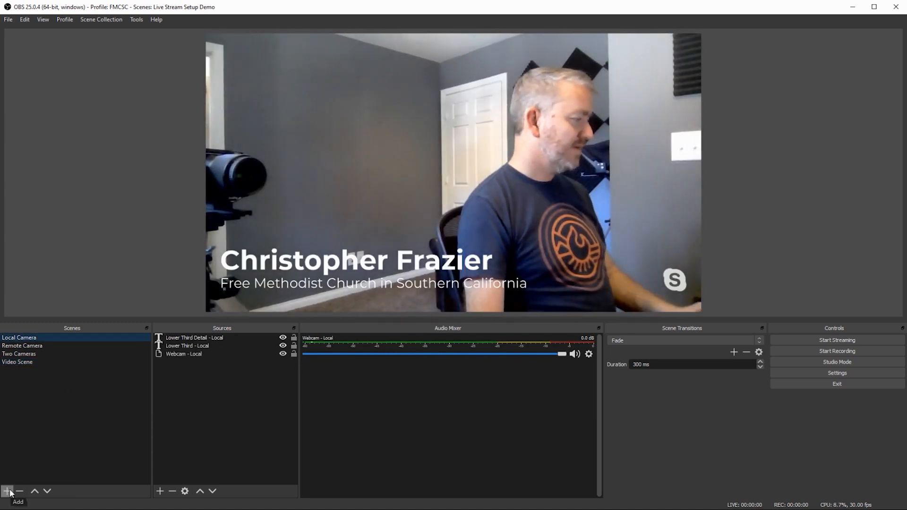
Create a Title Scene and add an Image source with its default name
{"action": "left_click", "coordinate": [7, 492]}
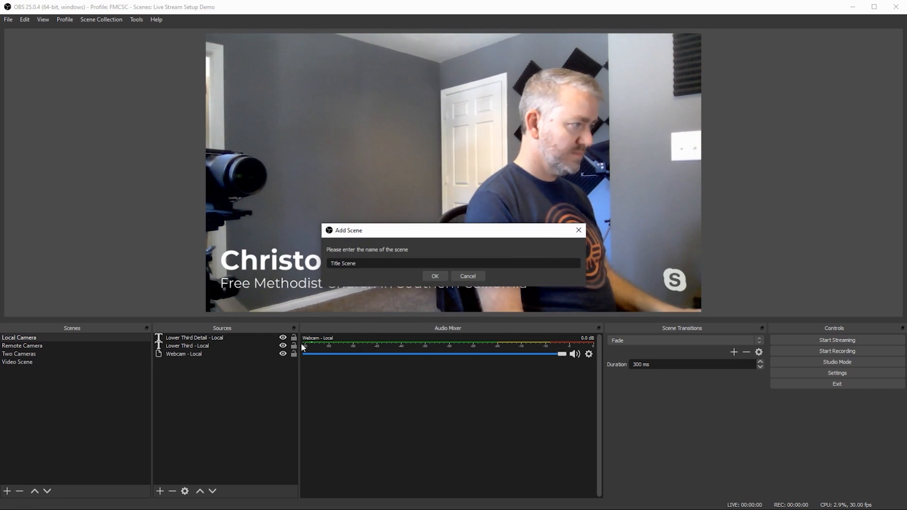
{"action": "left_click", "coordinate": [435, 276]}
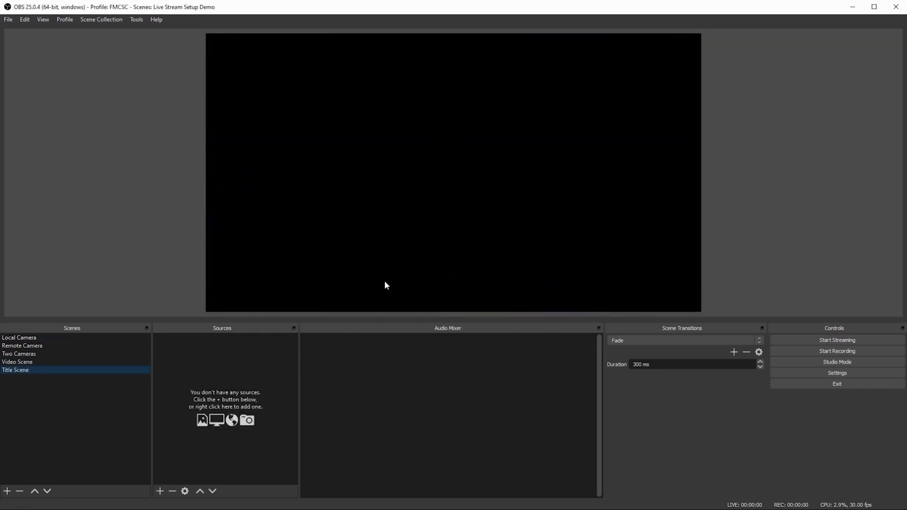
{"action": "left_click", "coordinate": [160, 492]}
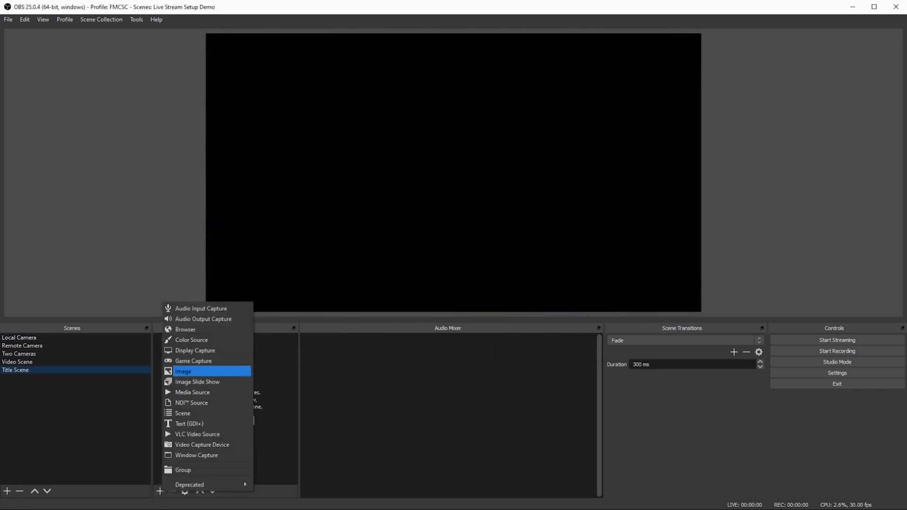
{"action": "left_click", "coordinate": [192, 370]}
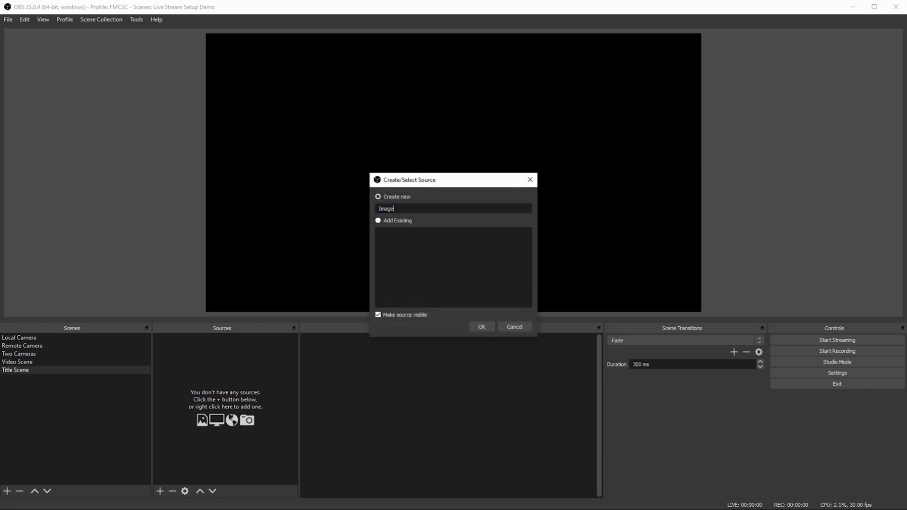
{"action": "key", "text": "Return"}
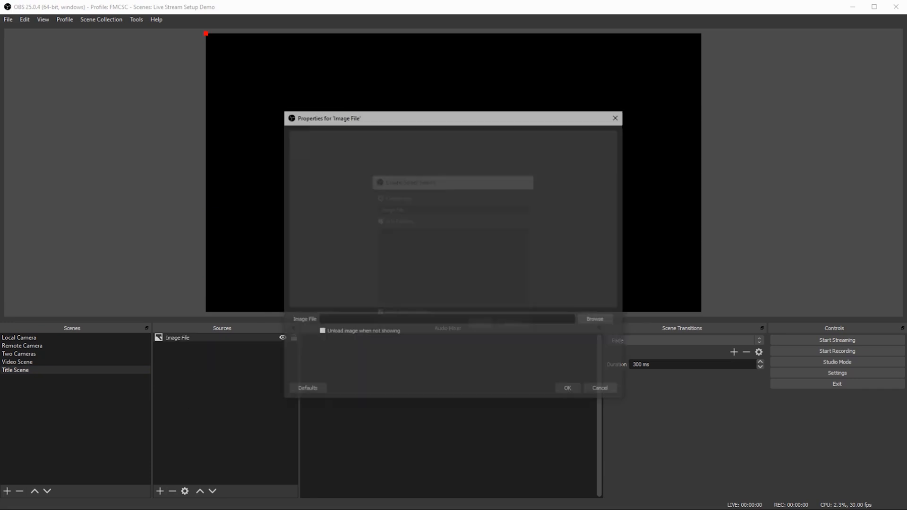
Load the Prayers and Encouragement title image into the Image source
{"action": "left_click", "coordinate": [597, 320]}
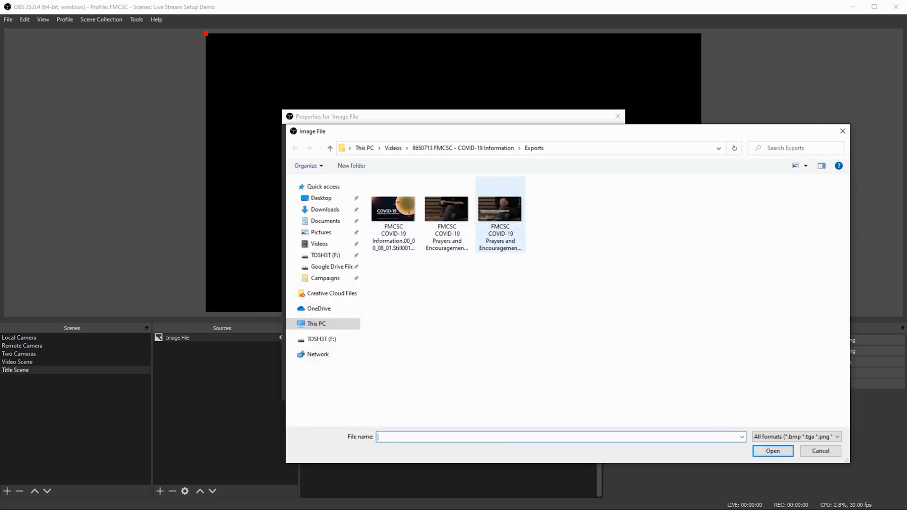
{"action": "left_click", "coordinate": [500, 215]}
{"action": "left_click", "coordinate": [774, 451]}
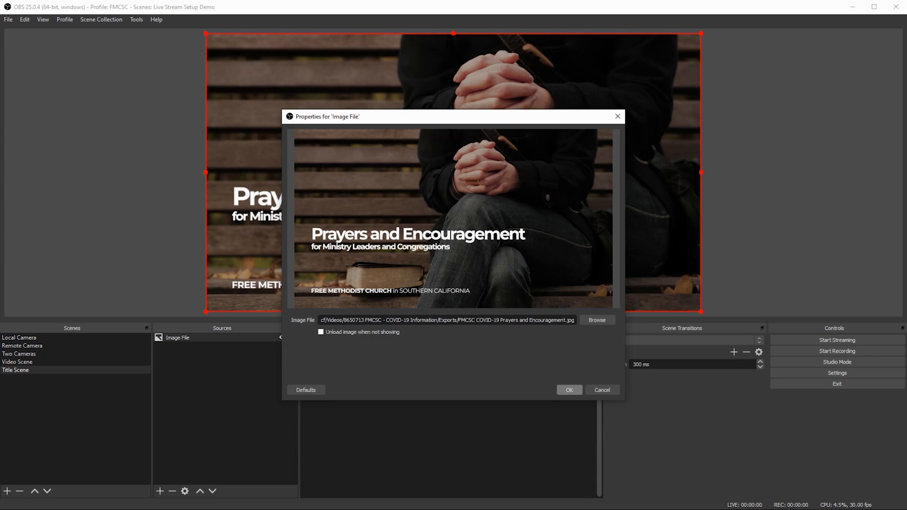
{"action": "left_click", "coordinate": [569, 390]}
{"action": "left_click", "coordinate": [96, 246]}
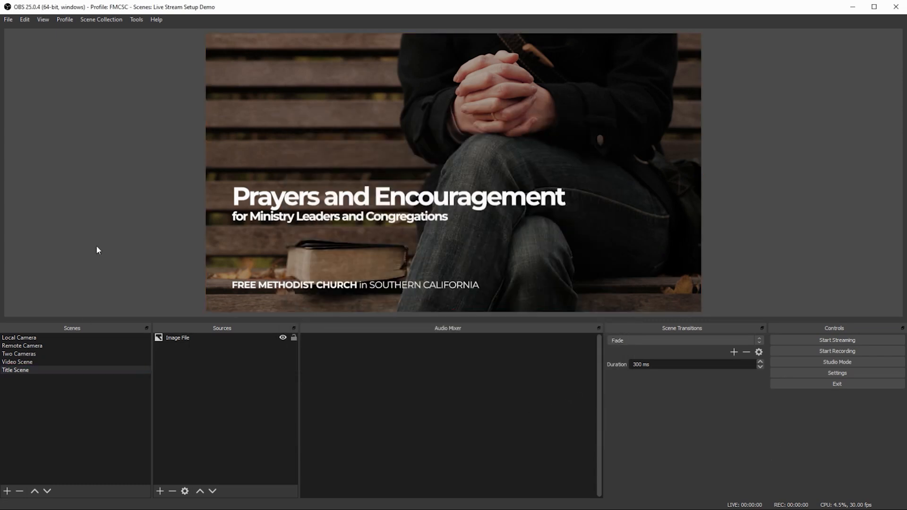
Move Title Scene up to the top of the scene list
{"action": "left_click", "coordinate": [58, 371]}
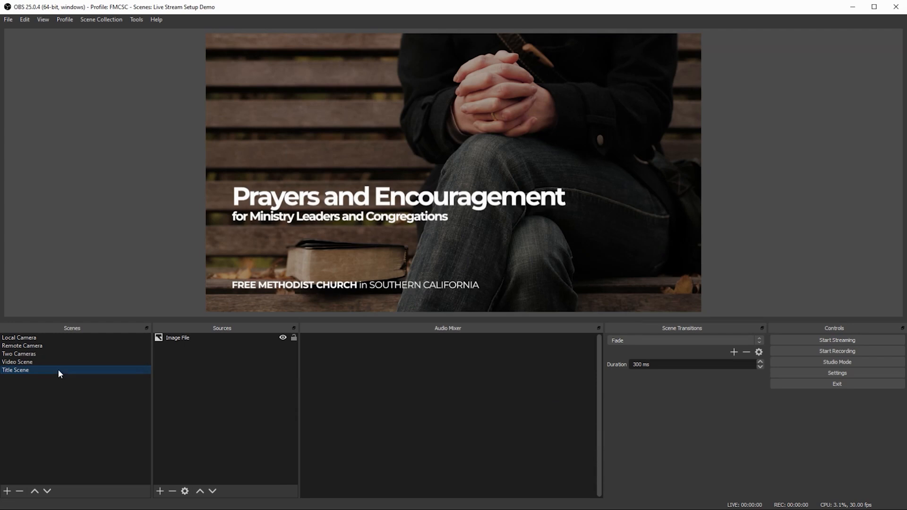
{"action": "left_click", "coordinate": [34, 492]}
{"action": "left_click", "coordinate": [34, 492]}
{"action": "left_click", "coordinate": [34, 492]}
{"action": "left_click", "coordinate": [34, 491]}
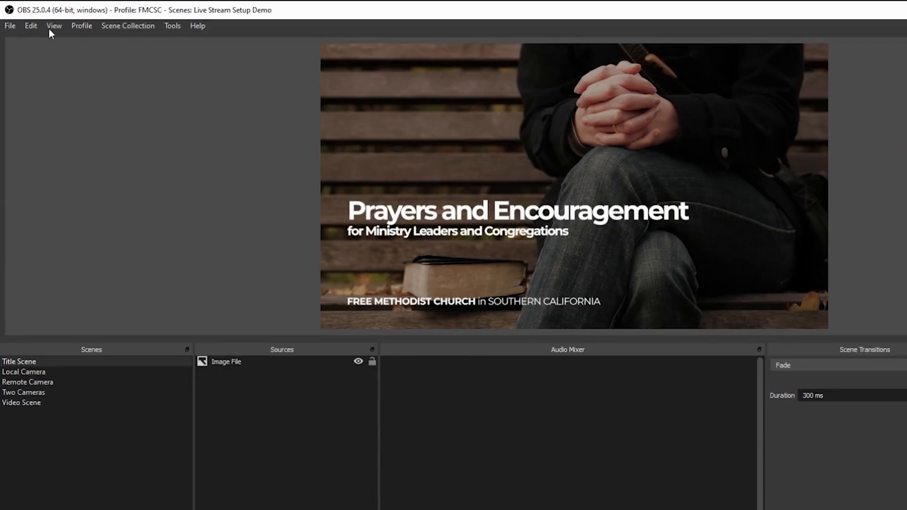
{"action": "left_click", "coordinate": [51, 27]}
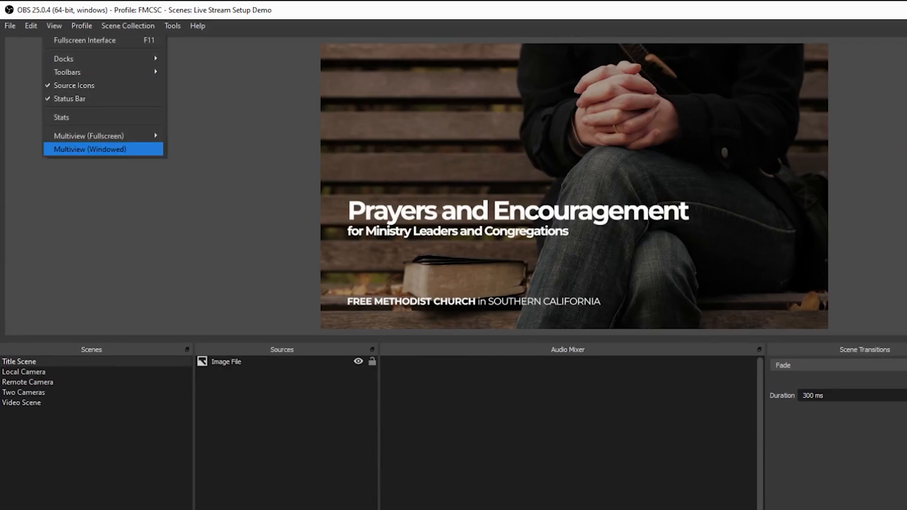
Open an enlarged windowed Multiview and cycle through every scene, ending on Title Scene
{"action": "left_click", "coordinate": [85, 149]}
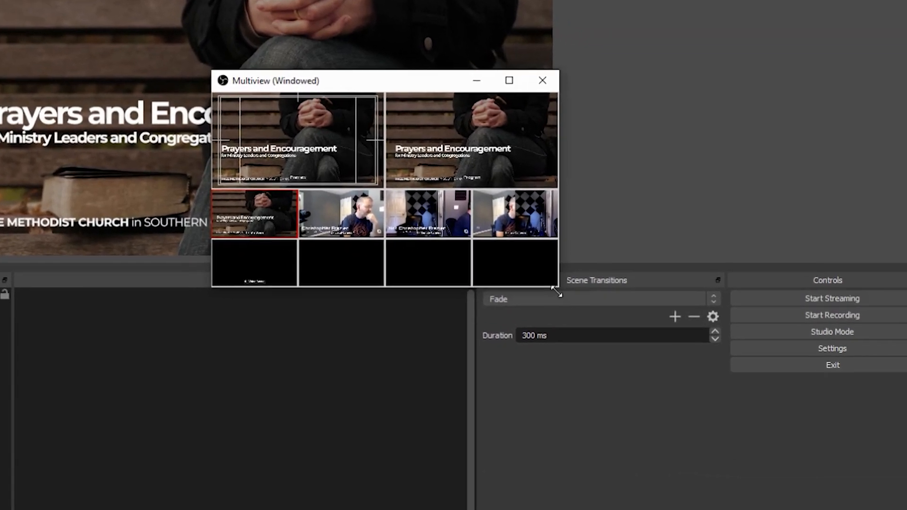
{"action": "left_click_drag", "start_coordinate": [833, 355], "coordinate": [878, 501]}
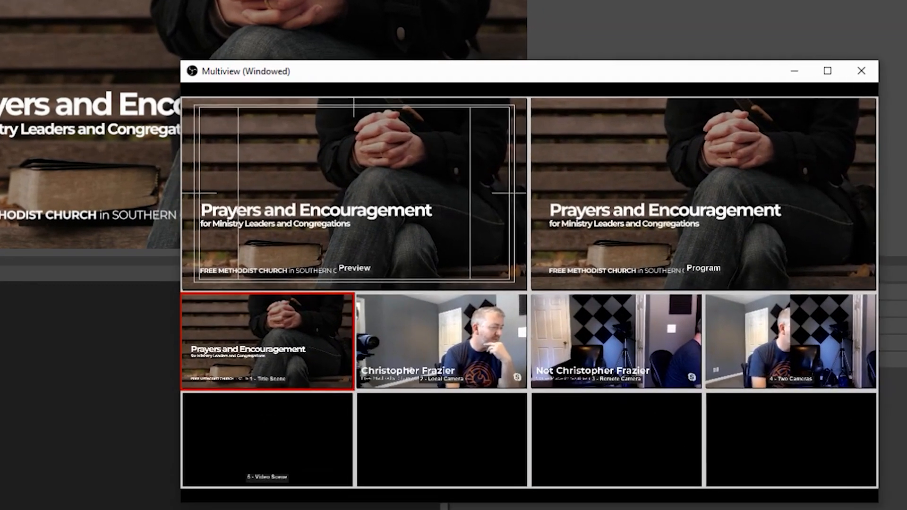
{"action": "left_click", "coordinate": [442, 341]}
{"action": "left_click", "coordinate": [616, 340]}
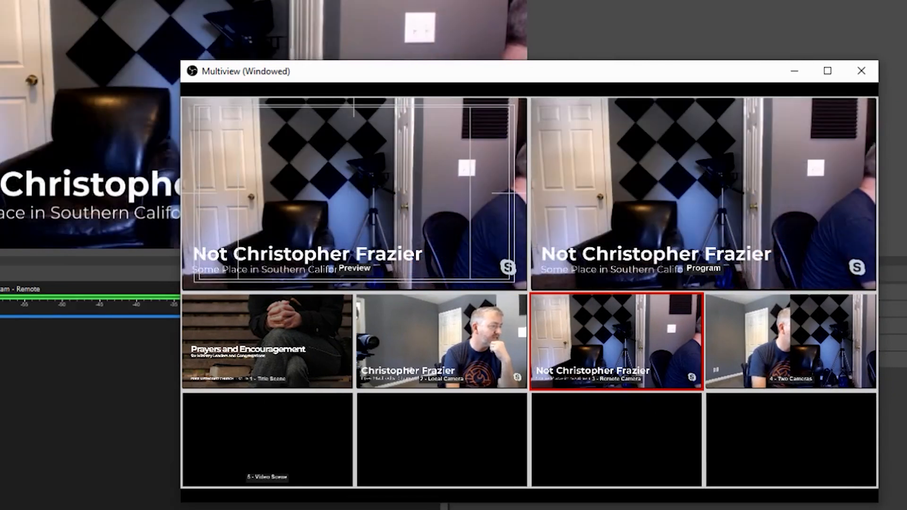
{"action": "left_click", "coordinate": [791, 340]}
{"action": "left_click", "coordinate": [267, 439]}
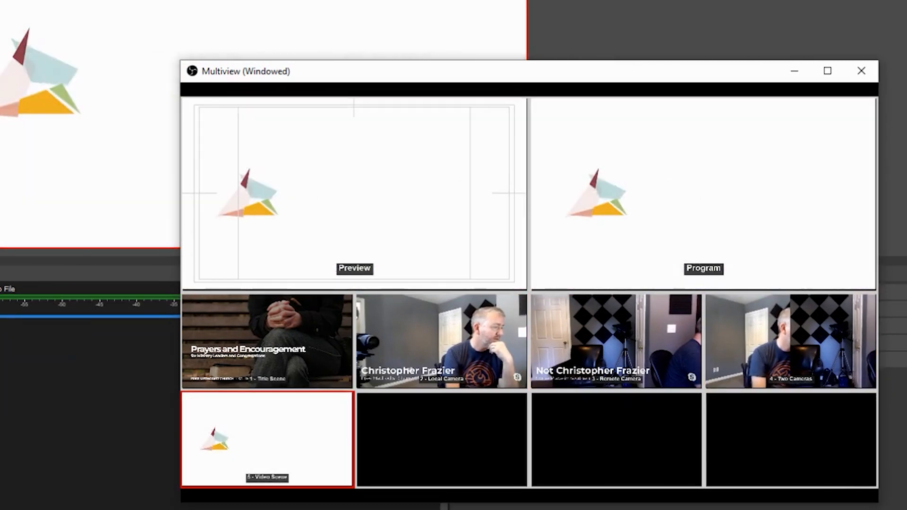
{"action": "left_click", "coordinate": [266, 340]}
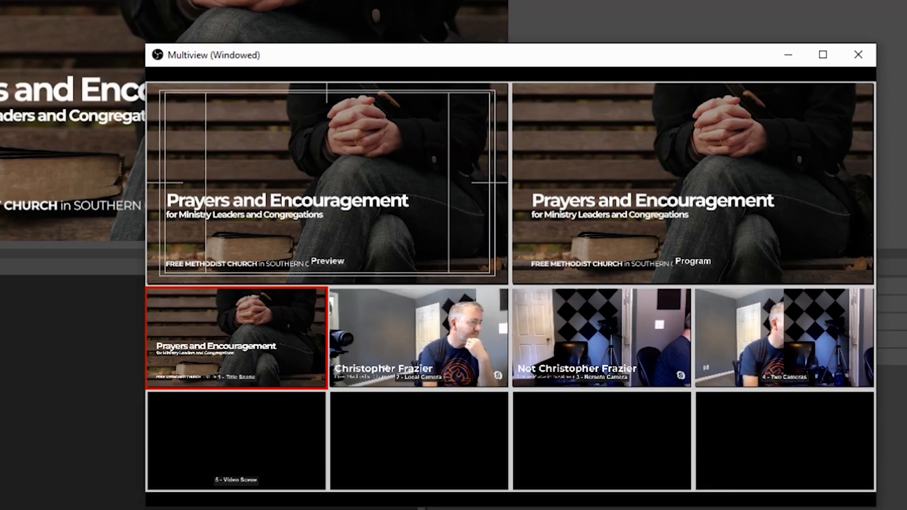
{"action": "left_click_drag", "start_coordinate": [495, 70], "coordinate": [116, 0]}
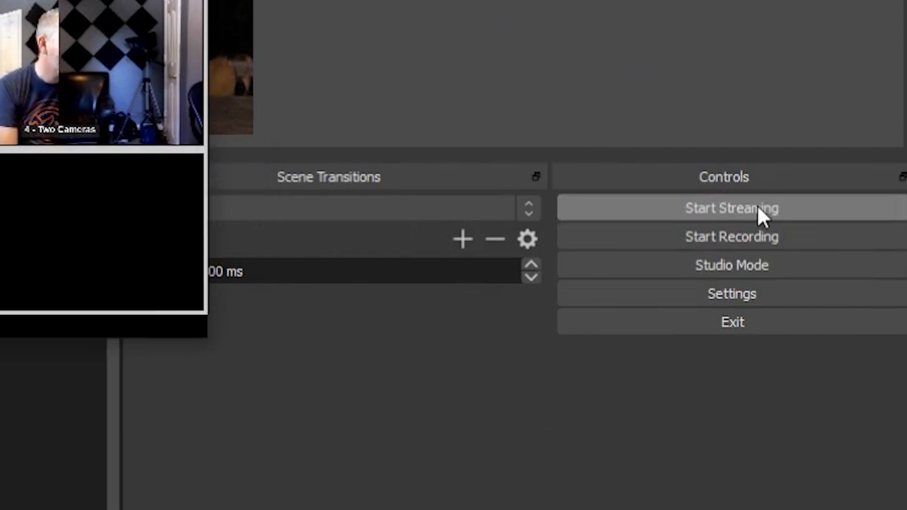
Start streaming the OBS output to YouTube
{"action": "left_click", "coordinate": [767, 217]}
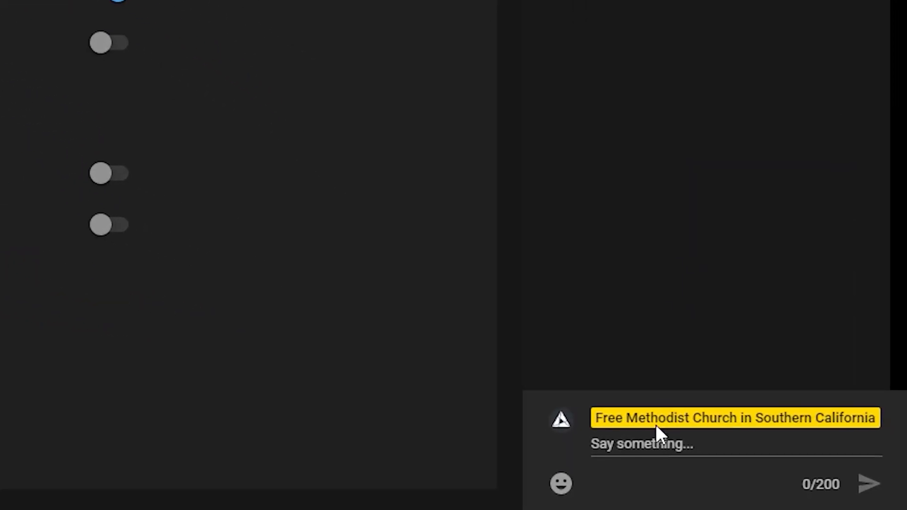
Post three live chat messages, the last saying chat is archived once the video is completed
{"action": "left_click", "coordinate": [742, 466]}
{"action": "type", "text": "Here is my chat window."}
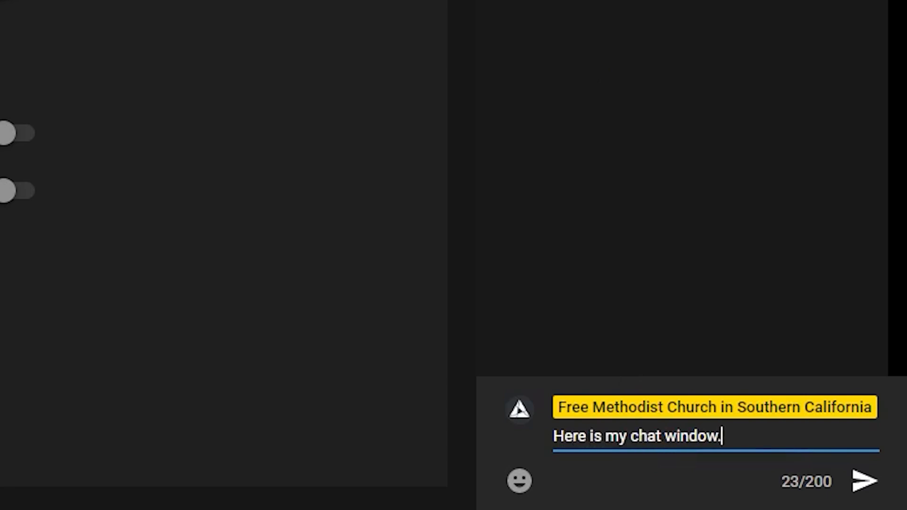
{"action": "key", "text": "Return"}
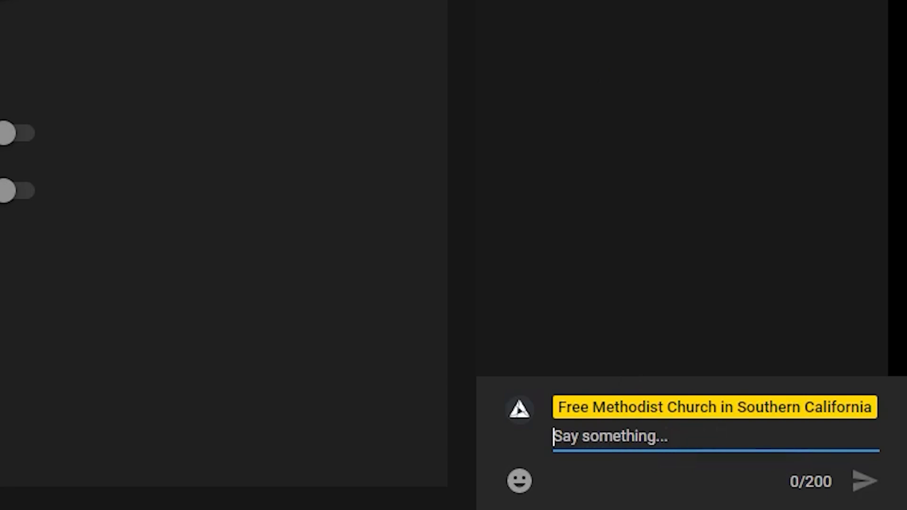
{"action": "type", "text": "People can interact in rea"}
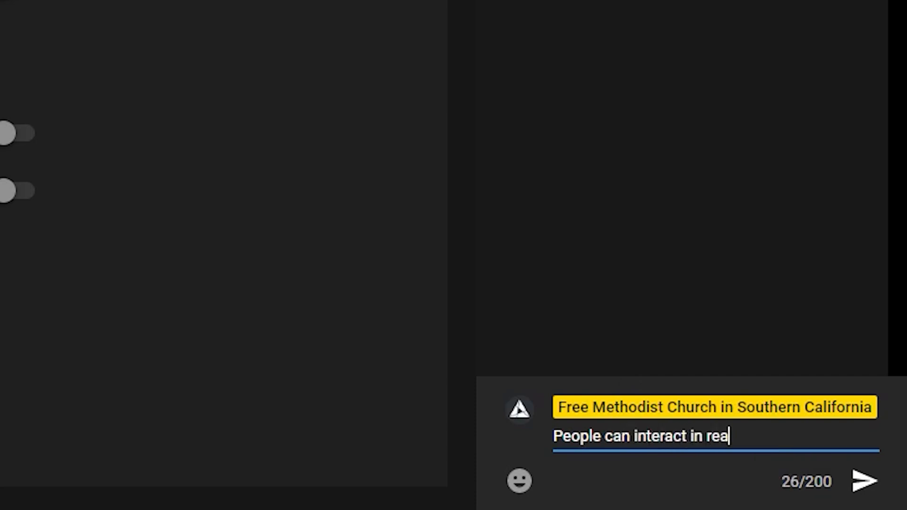
{"action": "key", "text": "Return"}
{"action": "type", "text": "Th"}
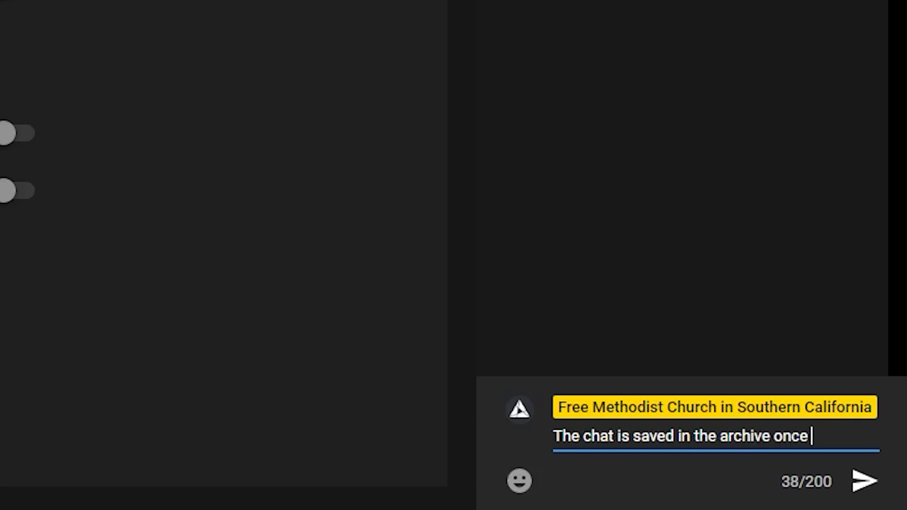
{"action": "type", "text": "the video is compl"}
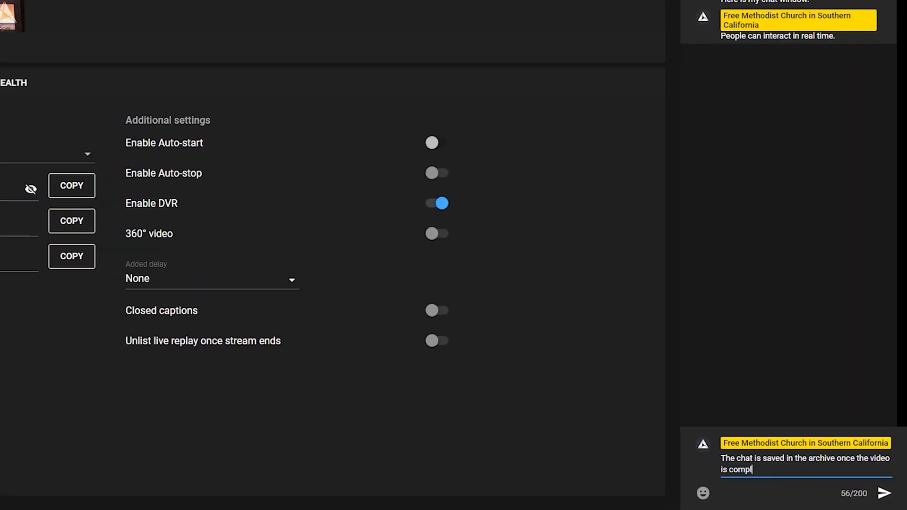
{"action": "type", "text": "eted."}
{"action": "key", "text": "Return"}
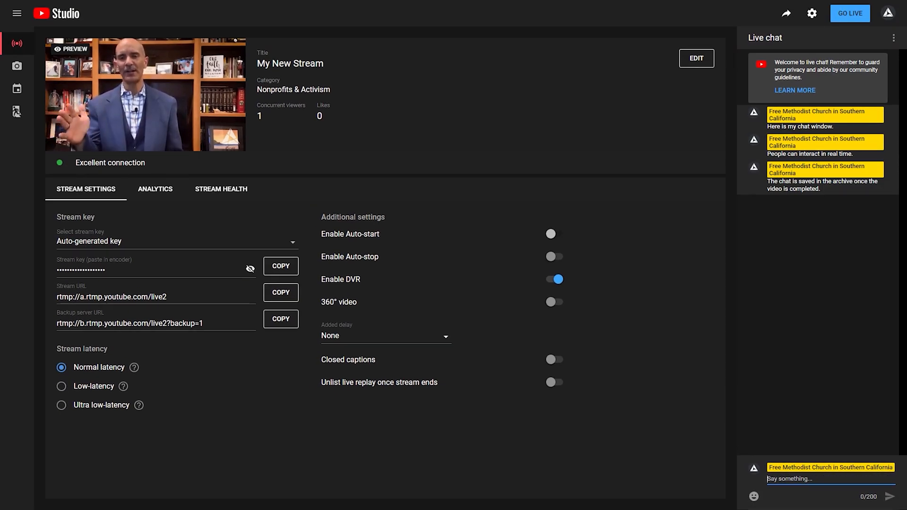